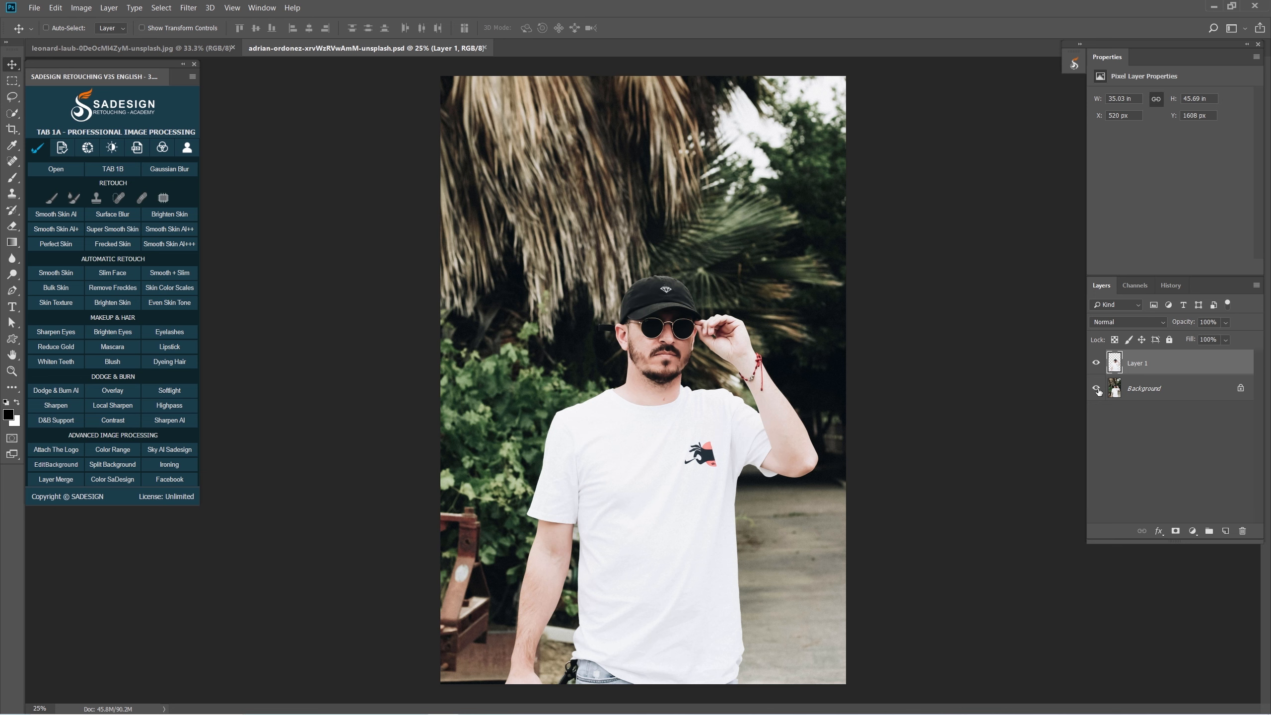
# - Hide the Background layer of the portrait and move the cut-out man on Layer 1 into the road landscape document
pyautogui.click(1096, 389)
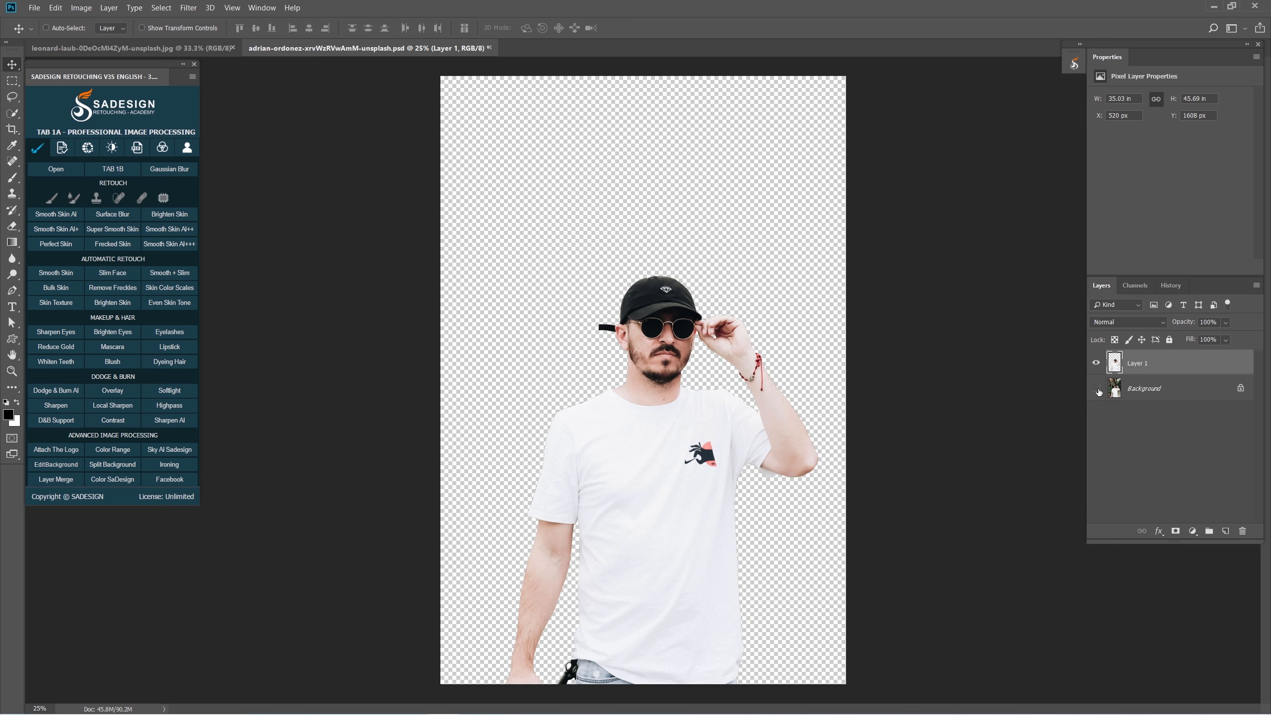
pyautogui.click(1096, 389)
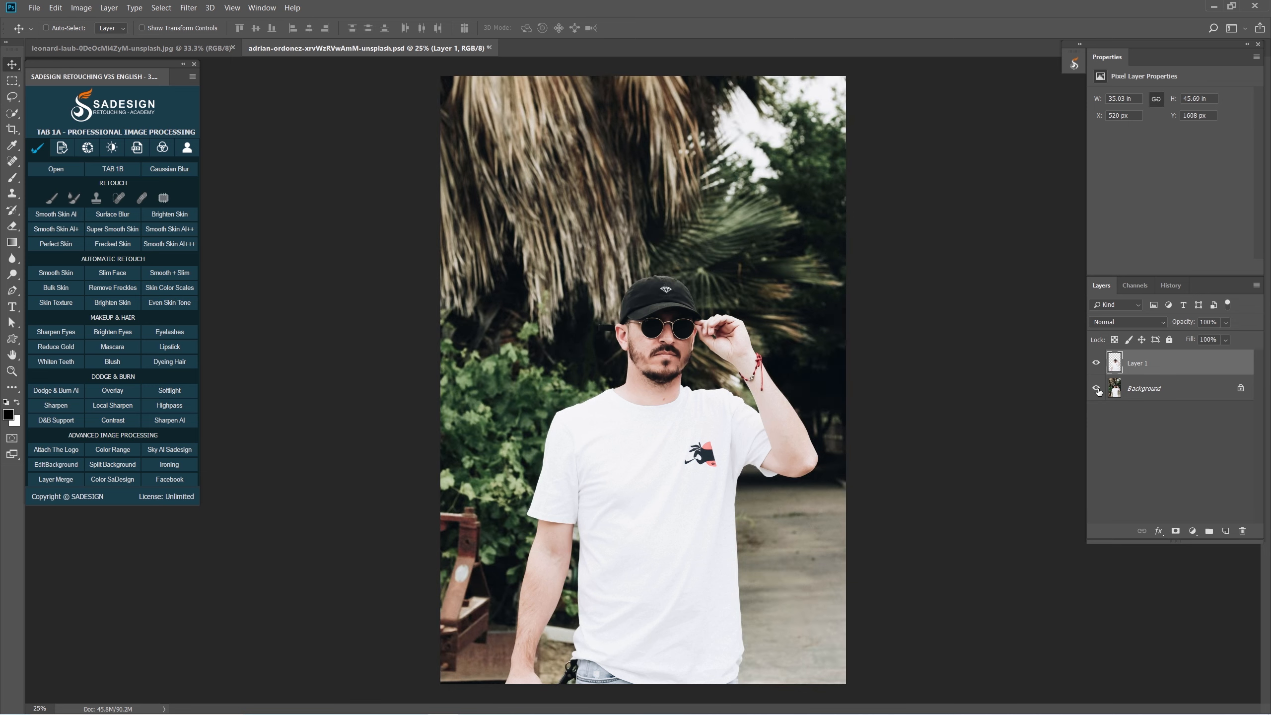
pyautogui.click(1096, 390)
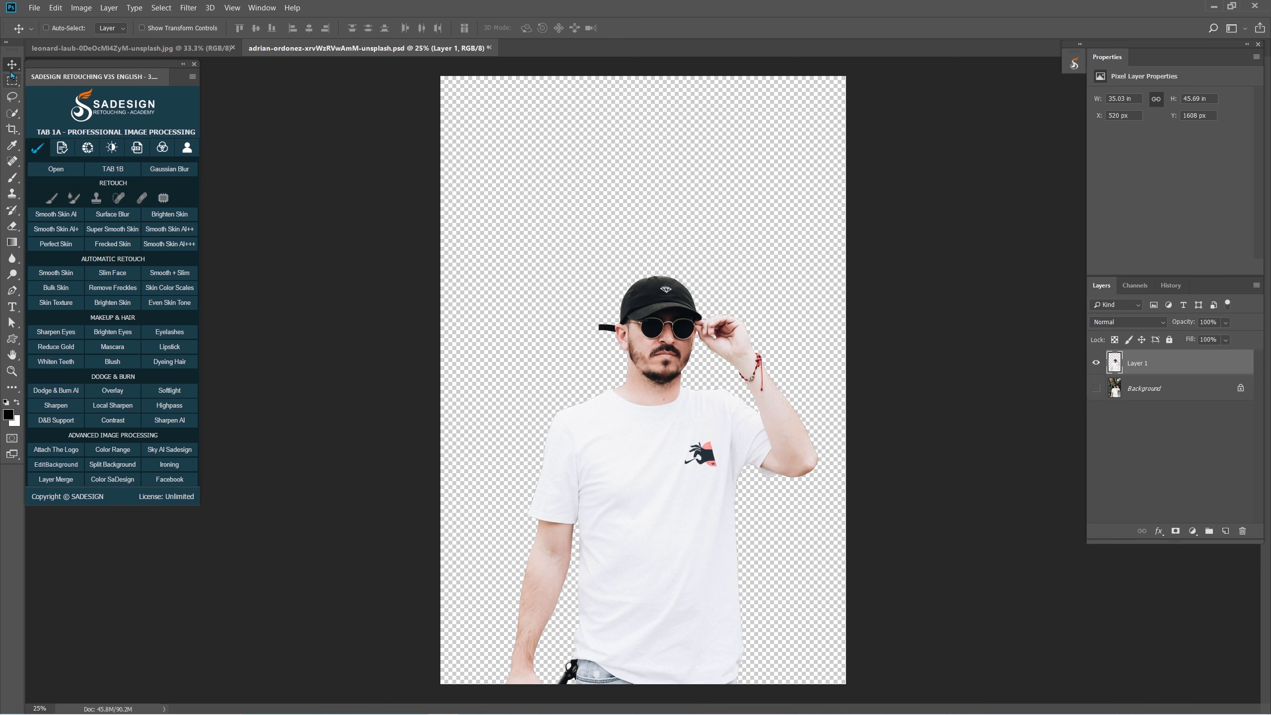
pyautogui.moveTo(673, 529); pyautogui.dragTo(635, 447)
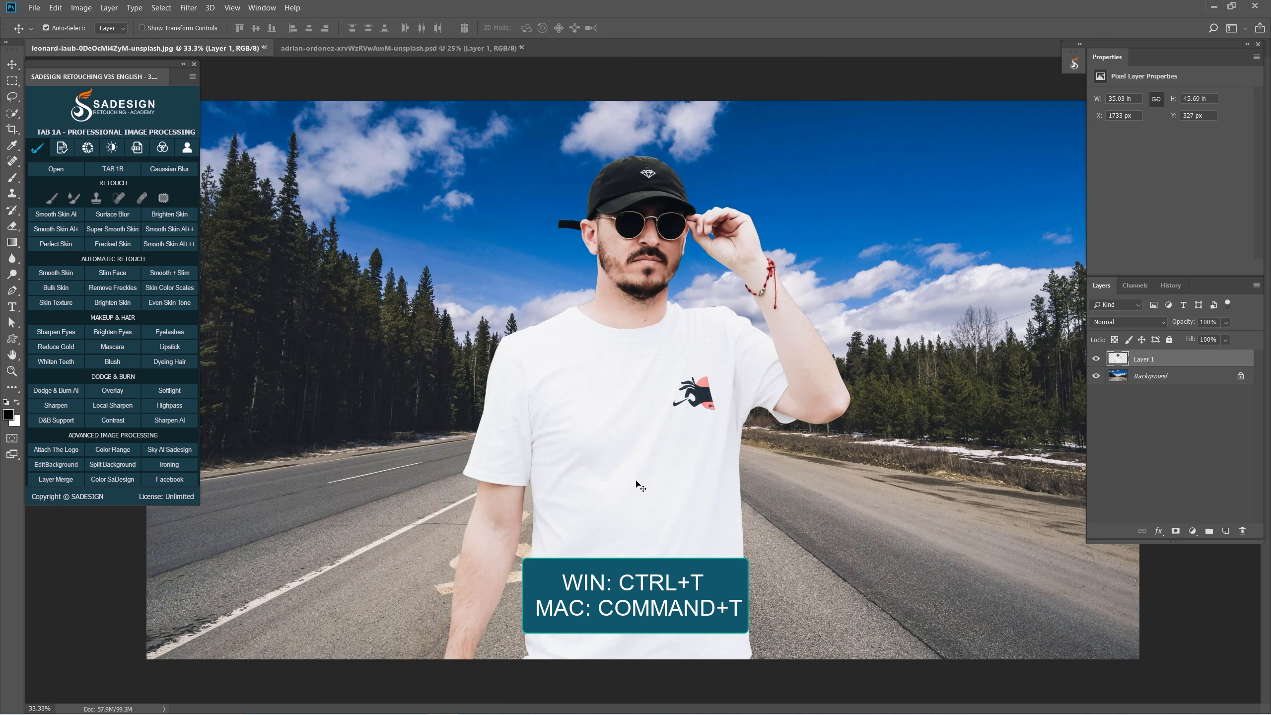
# - Scale the man down to about 94.8% and position him over the middle of the road, with his hand reaching the bottom edge
pyautogui.hotkey('ctrl', 't')
pyautogui.moveTo(850, 150); pyautogui.dragTo(839, 169)
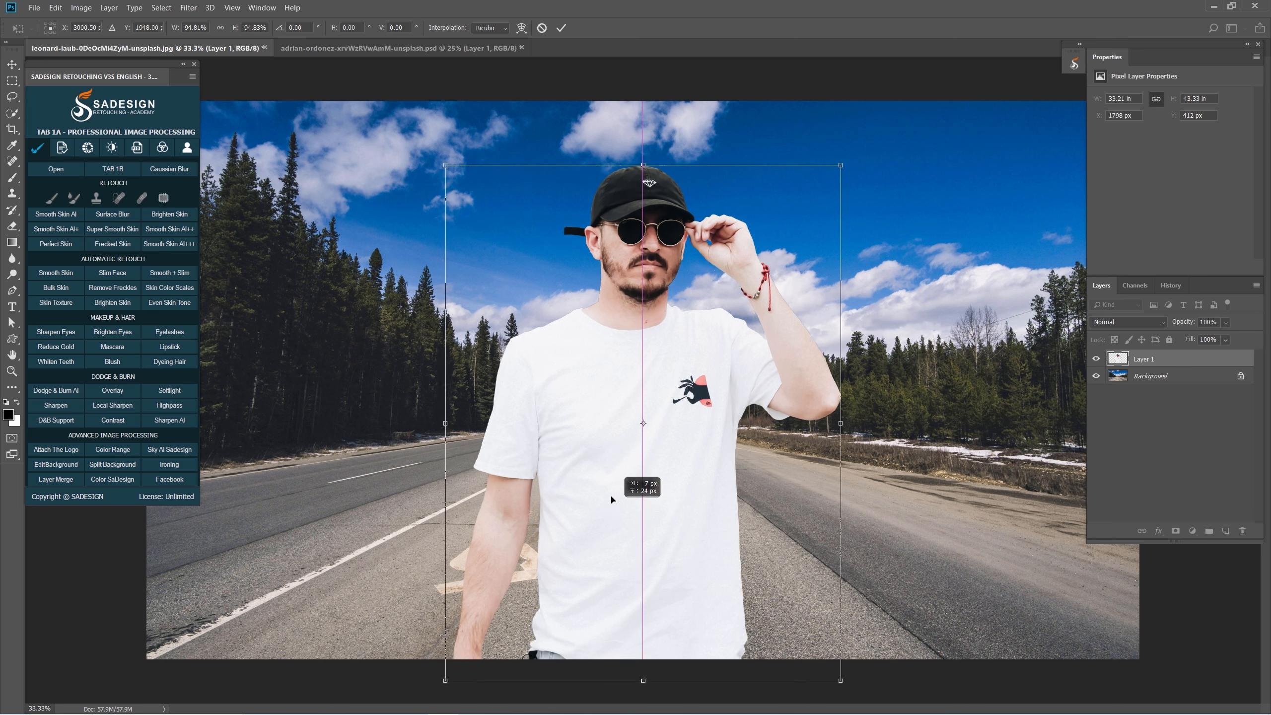
pyautogui.moveTo(623, 528); pyautogui.dragTo(625, 501)
pyautogui.press('Return')
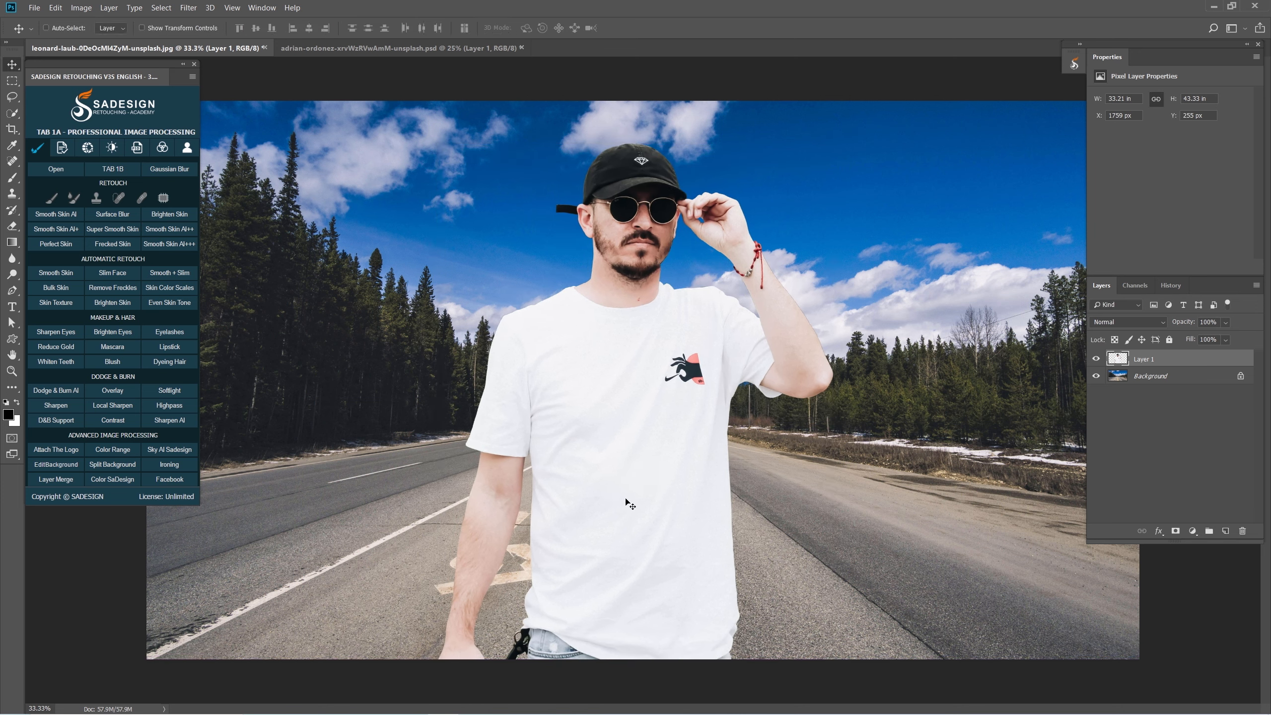
# - Select the man's head, both arms and trousers with the Quick Selection tool, leaving out the white T-shirt
pyautogui.press('w')
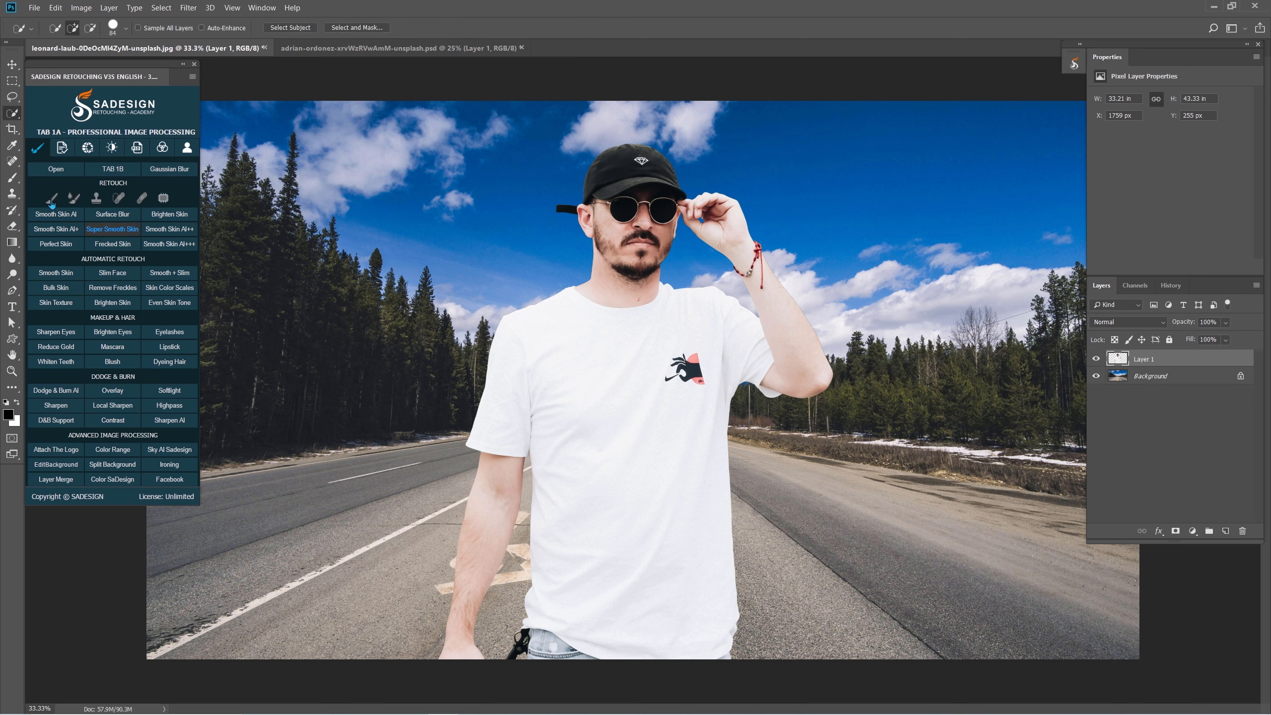
pyautogui.rightClick(12, 114)
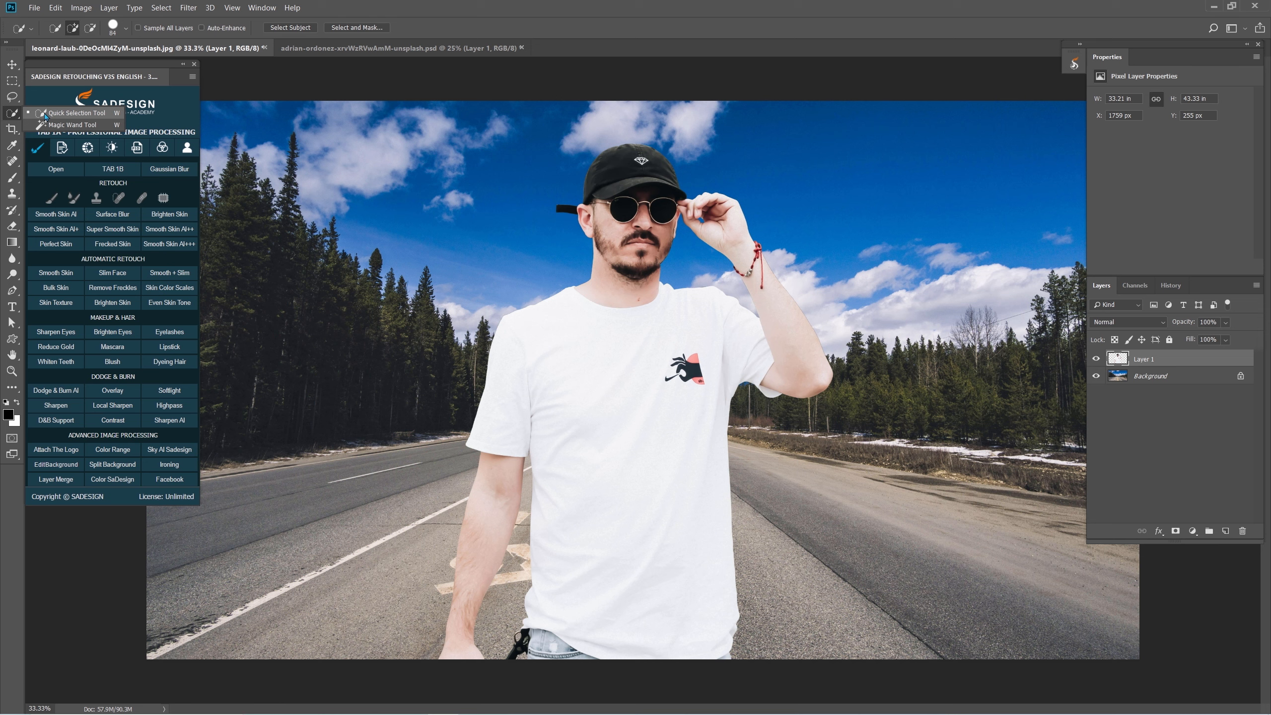
pyautogui.click(45, 114)
pyautogui.moveTo(635, 175); pyautogui.dragTo(639, 186)
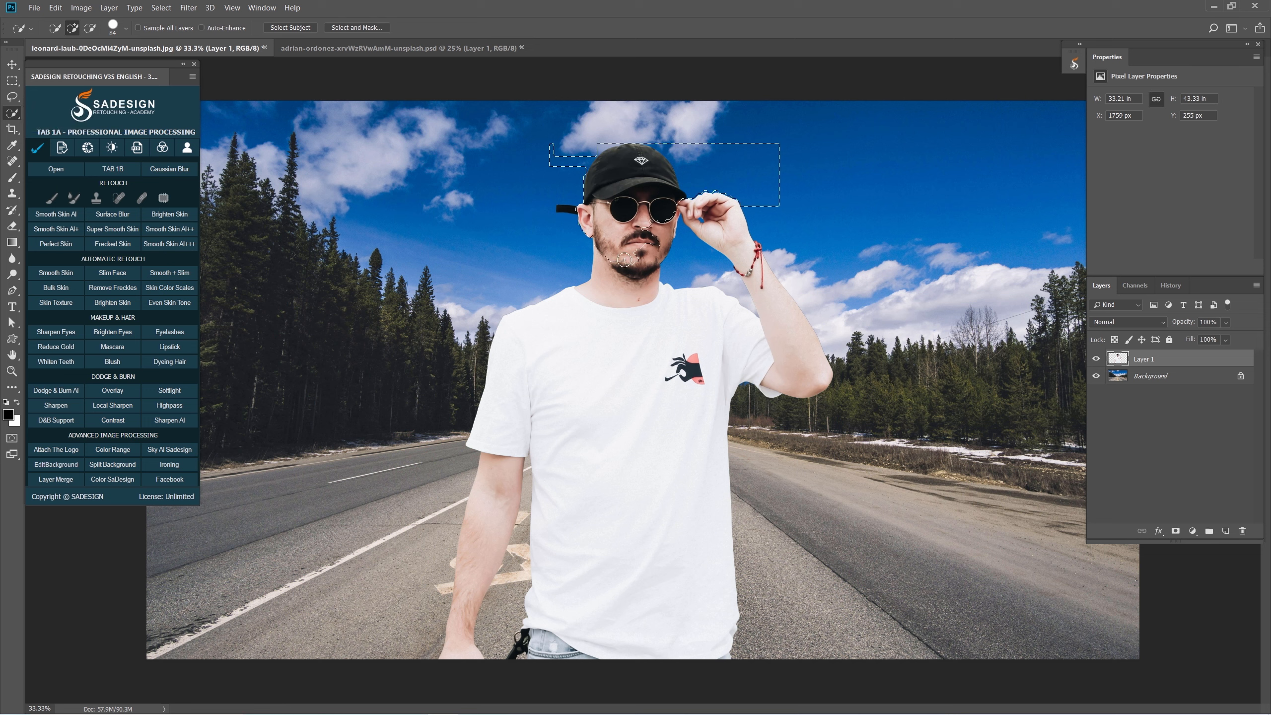
pyautogui.keyDown('alt'); pyautogui.click(703, 199); pyautogui.keyUp('alt')
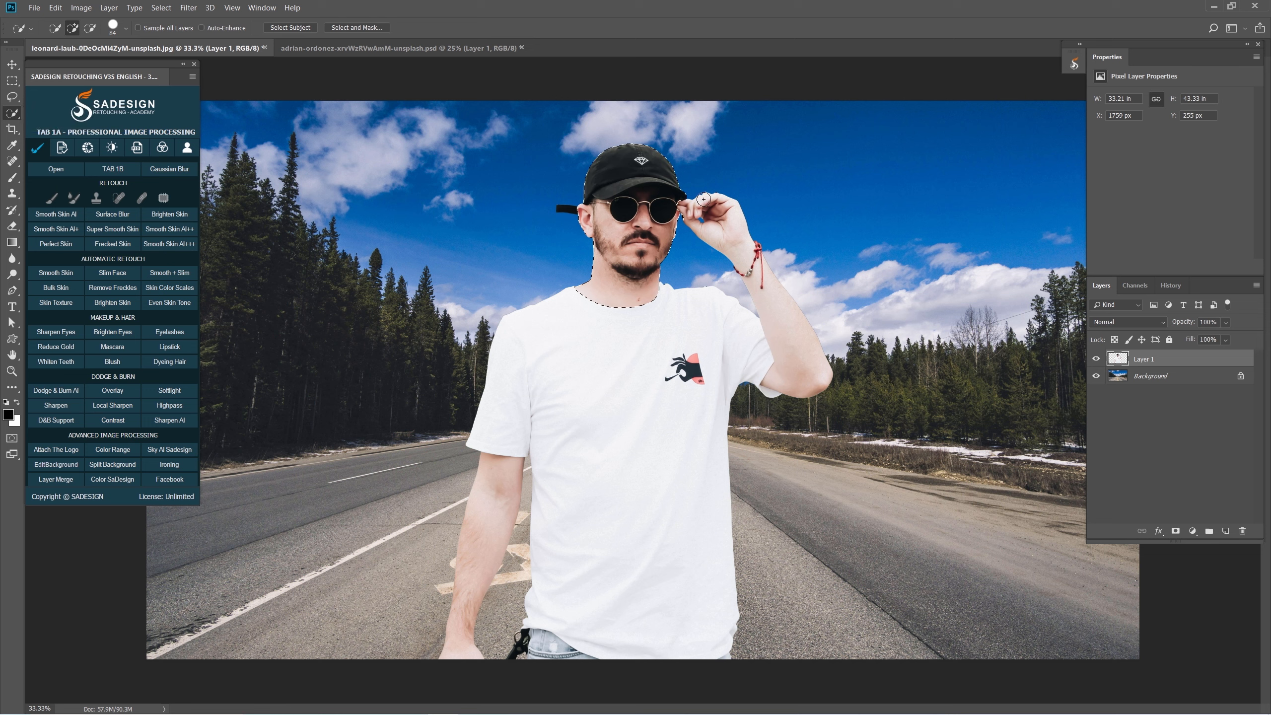
pyautogui.moveTo(720, 211); pyautogui.dragTo(816, 375)
pyautogui.moveTo(495, 480)
pyautogui.mouseDown()
pyautogui.moveTo(460, 600)
pyautogui.moveTo(530, 646)
pyautogui.moveTo(575, 655)
pyautogui.mouseUp()
# - Cut the selected body parts out of Layer 1 onto a new layer, leaving the T-shirt on its own layer
pyautogui.click(110, 8)
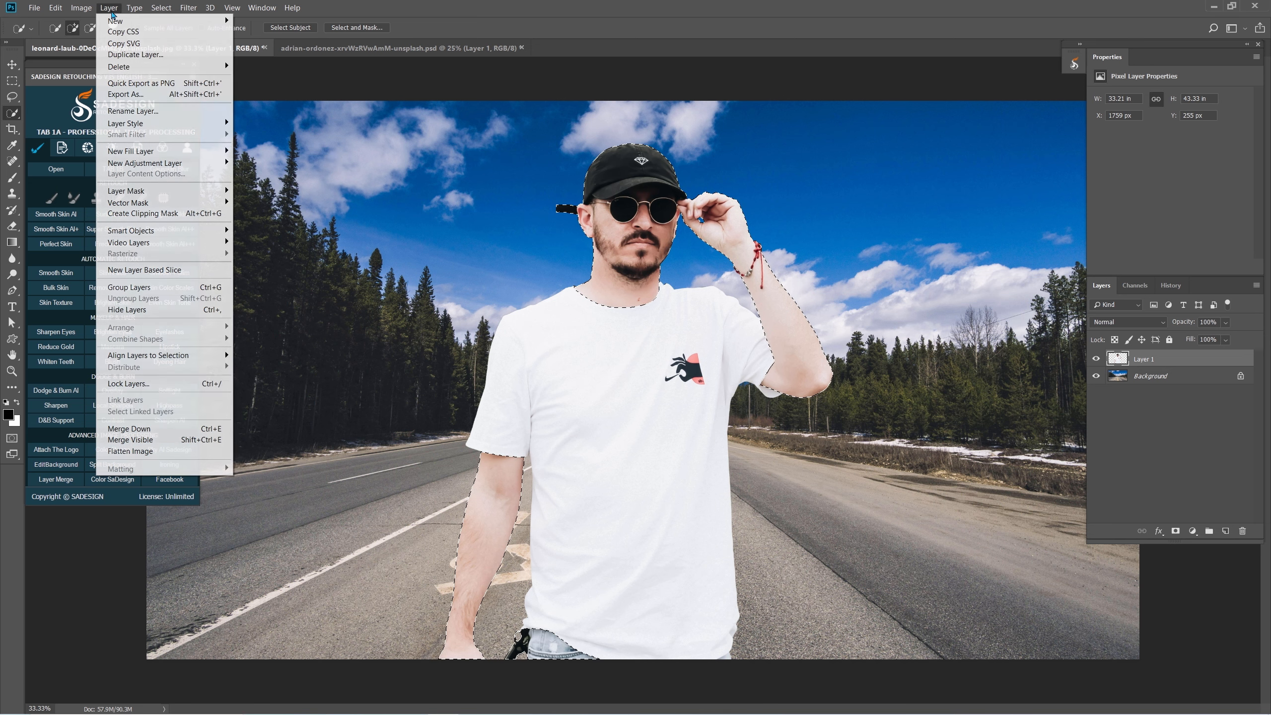
pyautogui.moveTo(116, 22)
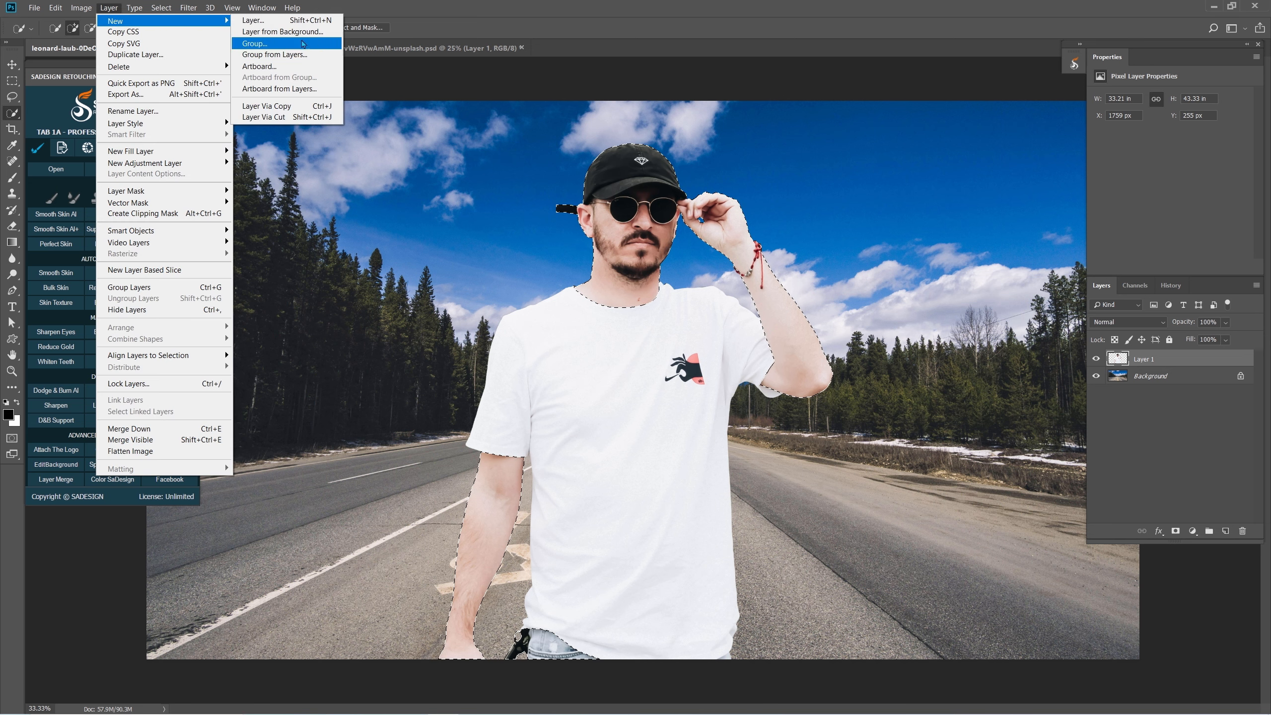
pyautogui.click(335, 120)
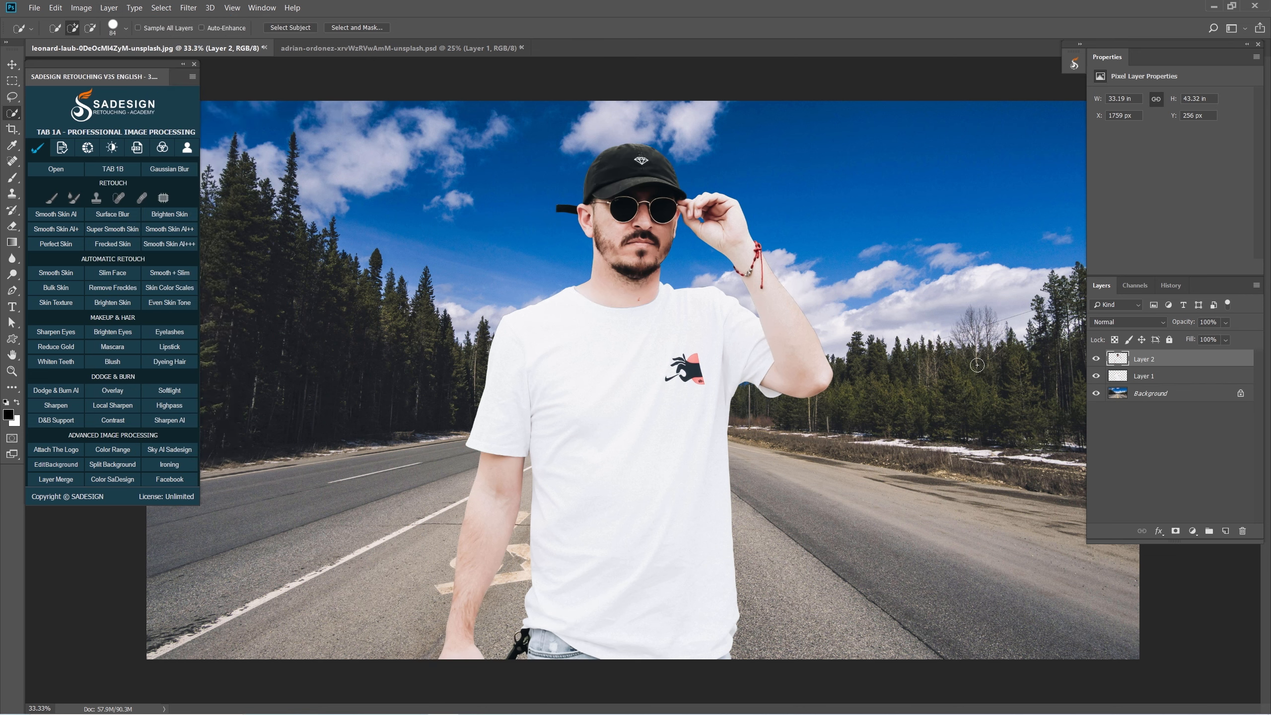
# - Toggle the visibility of the body-parts layer to check the cut, and move it below the T-shirt layer
pyautogui.click(1096, 359)
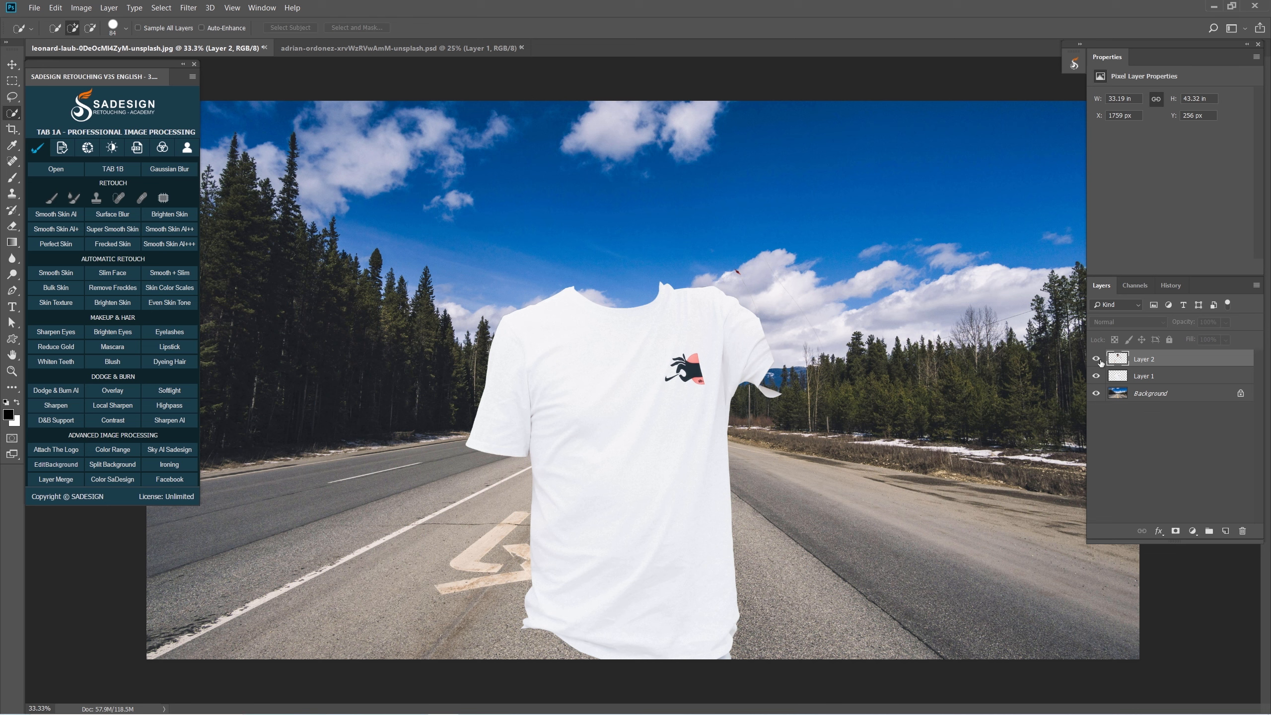
pyautogui.click(1096, 359)
pyautogui.click(1096, 359)
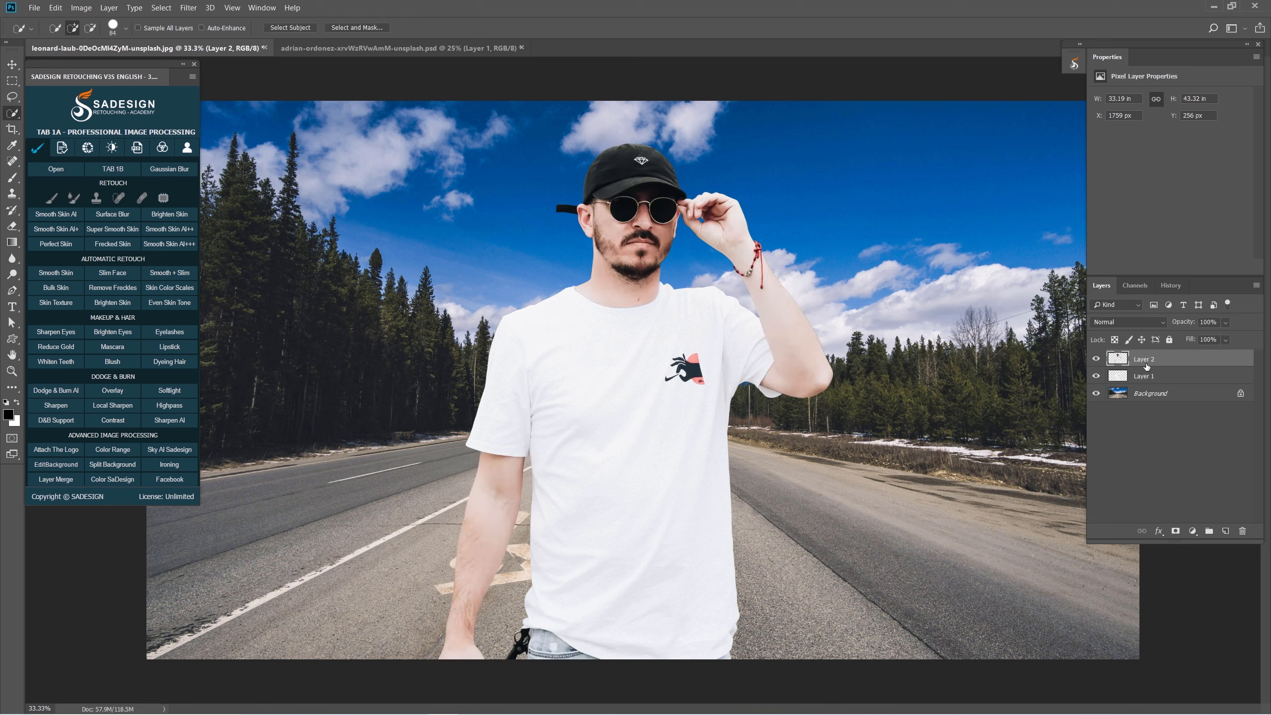
pyautogui.moveTo(1145, 359); pyautogui.dragTo(1148, 383)
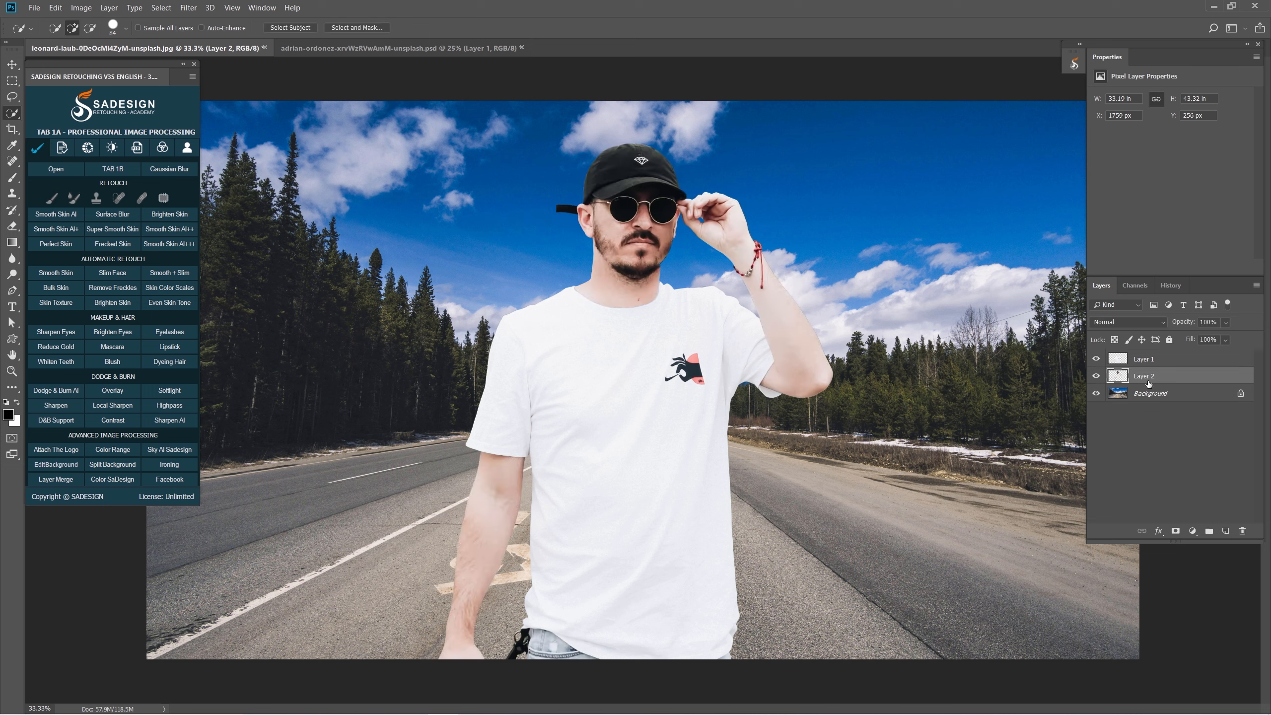
# - Duplicate the T-shirt layer and add a new layer filled with white directly beneath the copy
pyautogui.click(1129, 362)
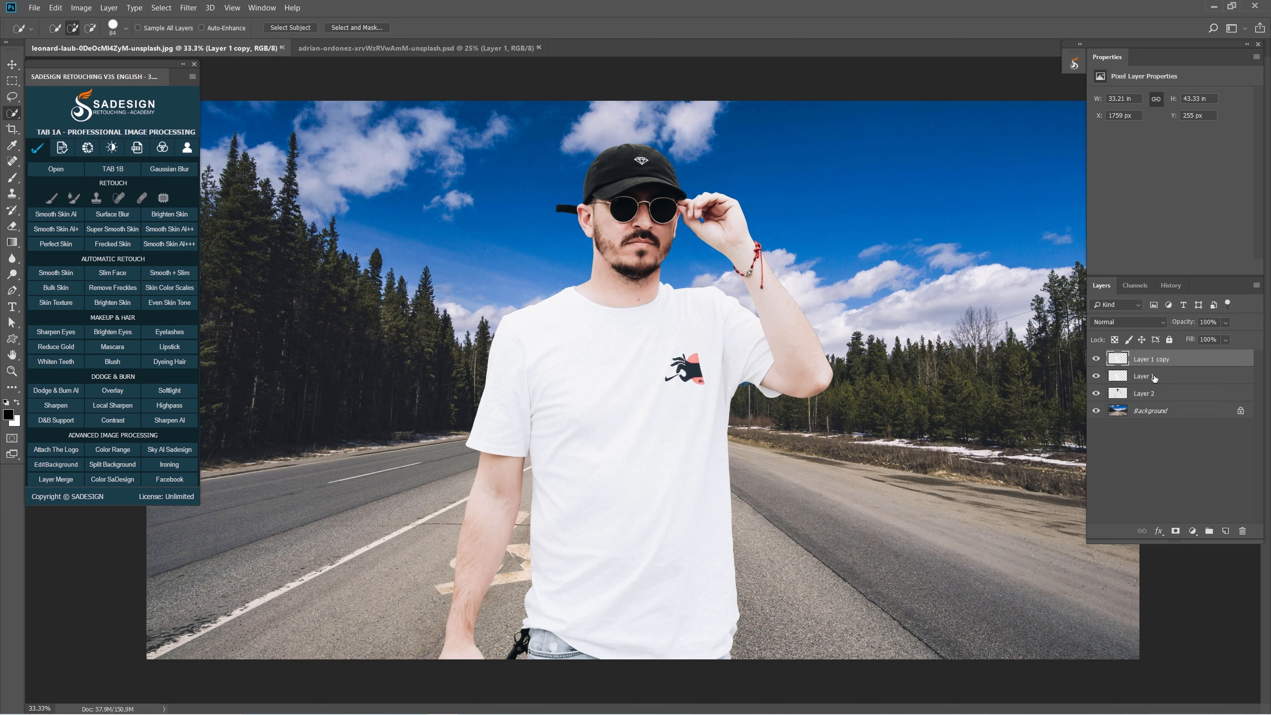
pyautogui.hotkey('ctrl', 'j')
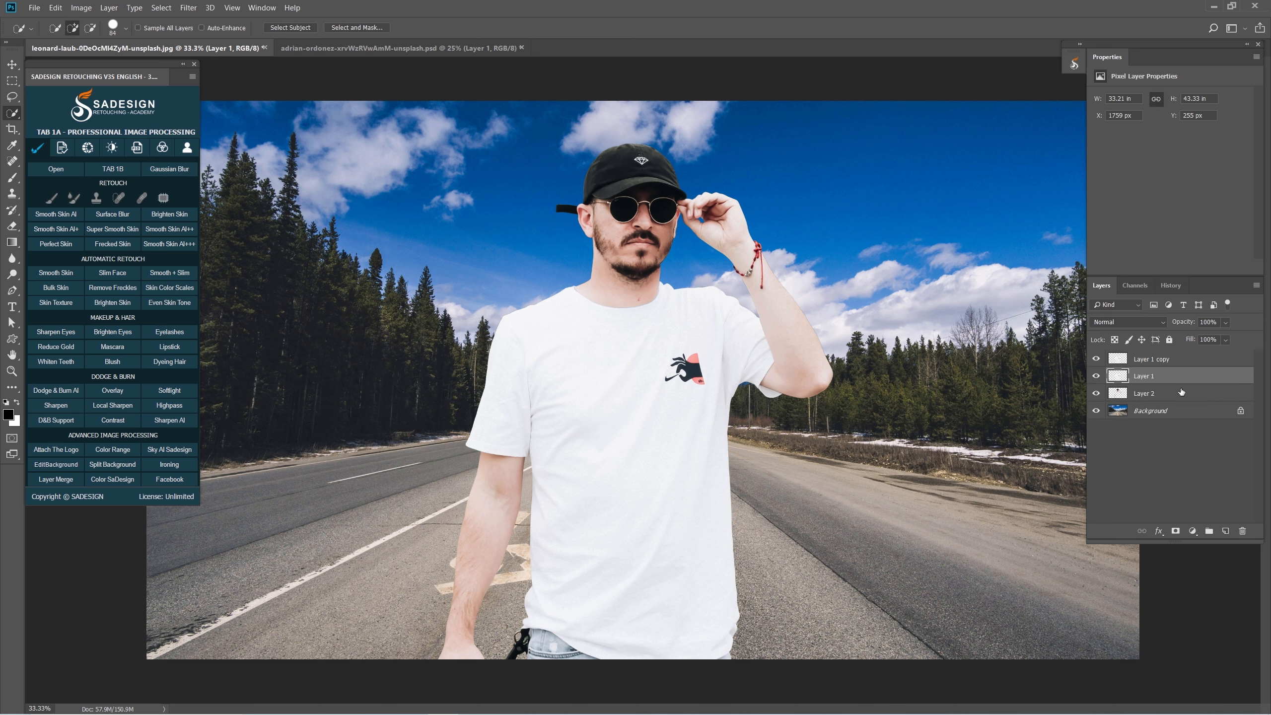
pyautogui.click(1225, 531)
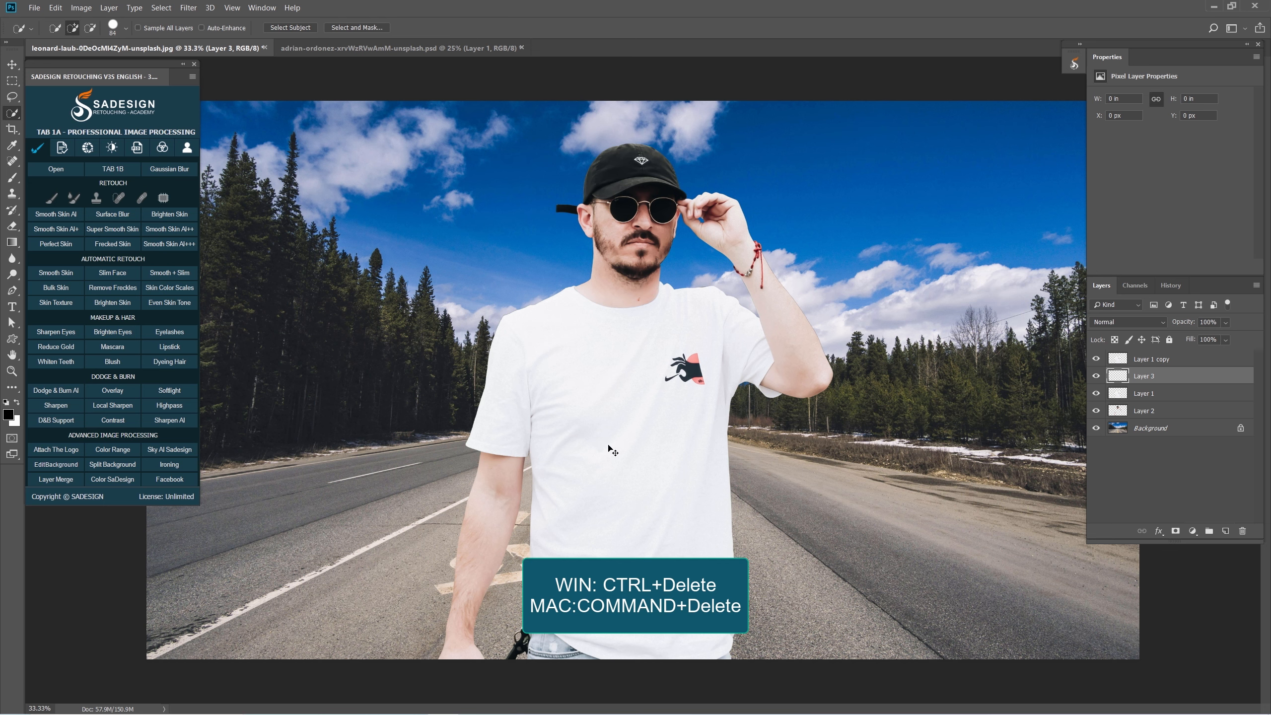
pyautogui.hotkey('ctrl', 'Delete')
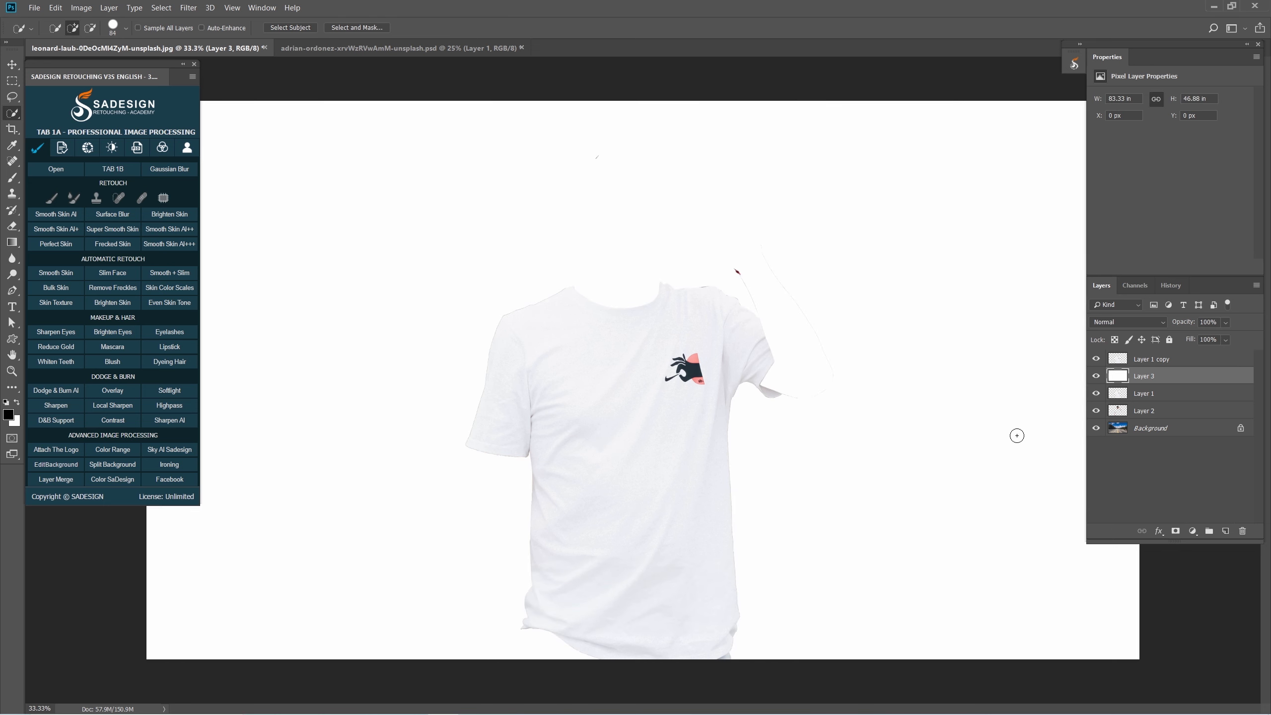
# - Merge the T-shirt copy with the white-filled layer into a single layer
pyautogui.keyDown('shift'); pyautogui.click(1163, 363); pyautogui.keyUp('shift')
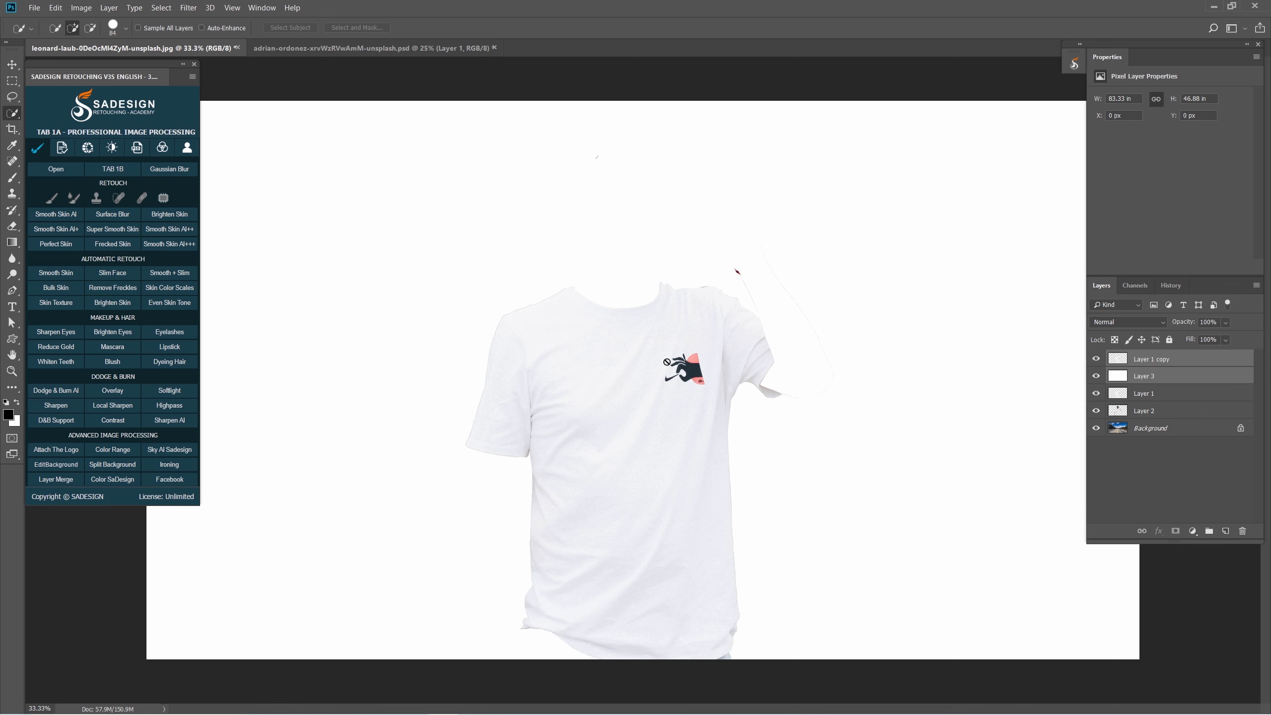
pyautogui.click(108, 7)
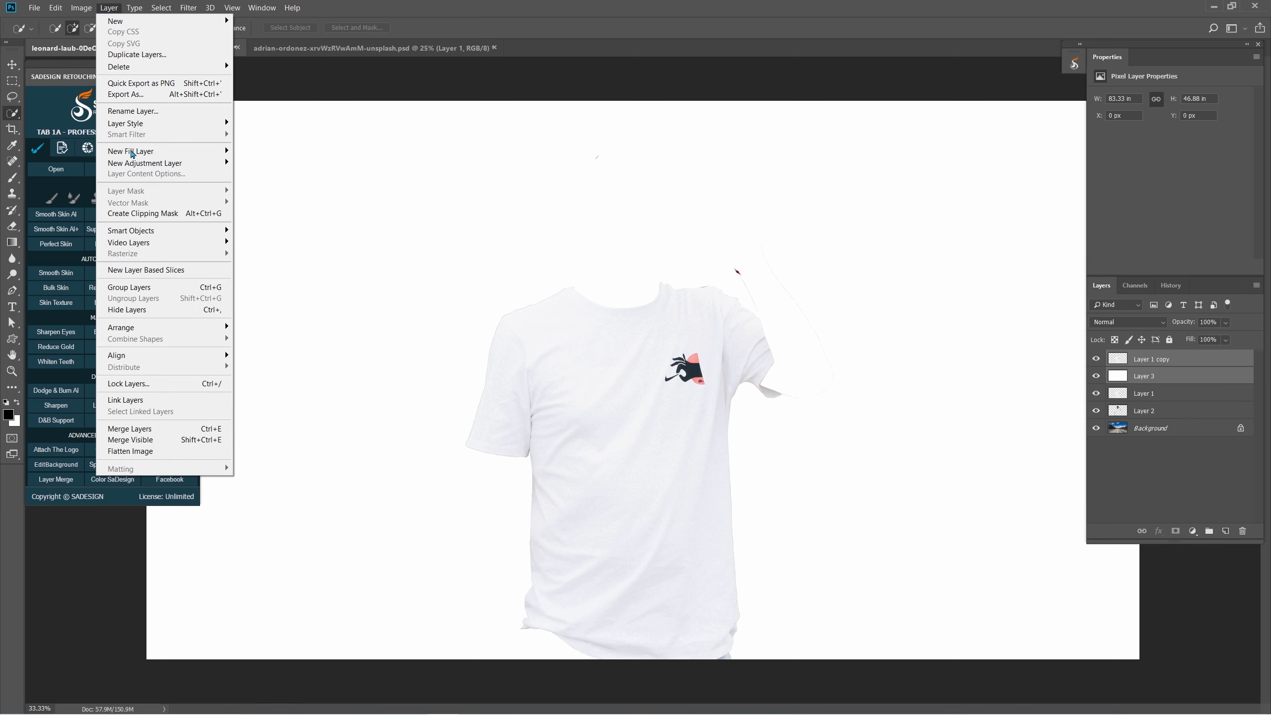
pyautogui.click(224, 430)
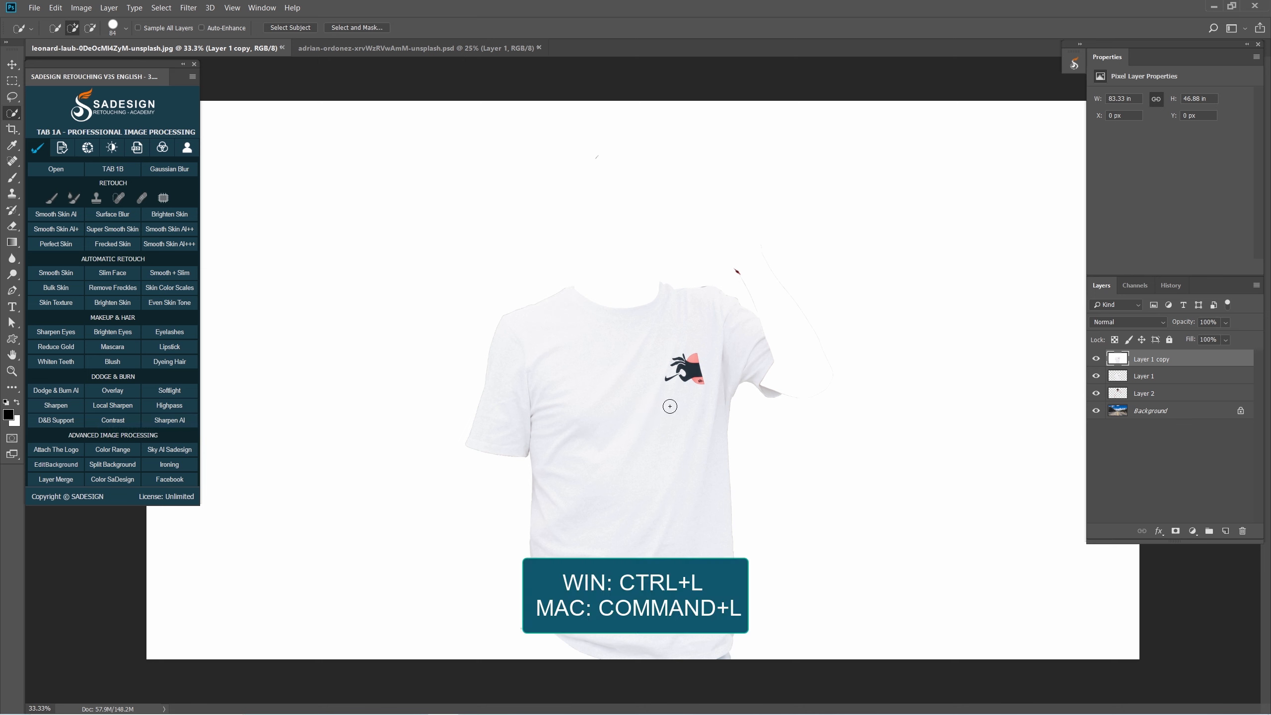
# - Apply Levels to the merged T-shirt copy with the midtone input set to 0.29 to deepen the fabric folds
pyautogui.hotkey('ctrl', 'l')
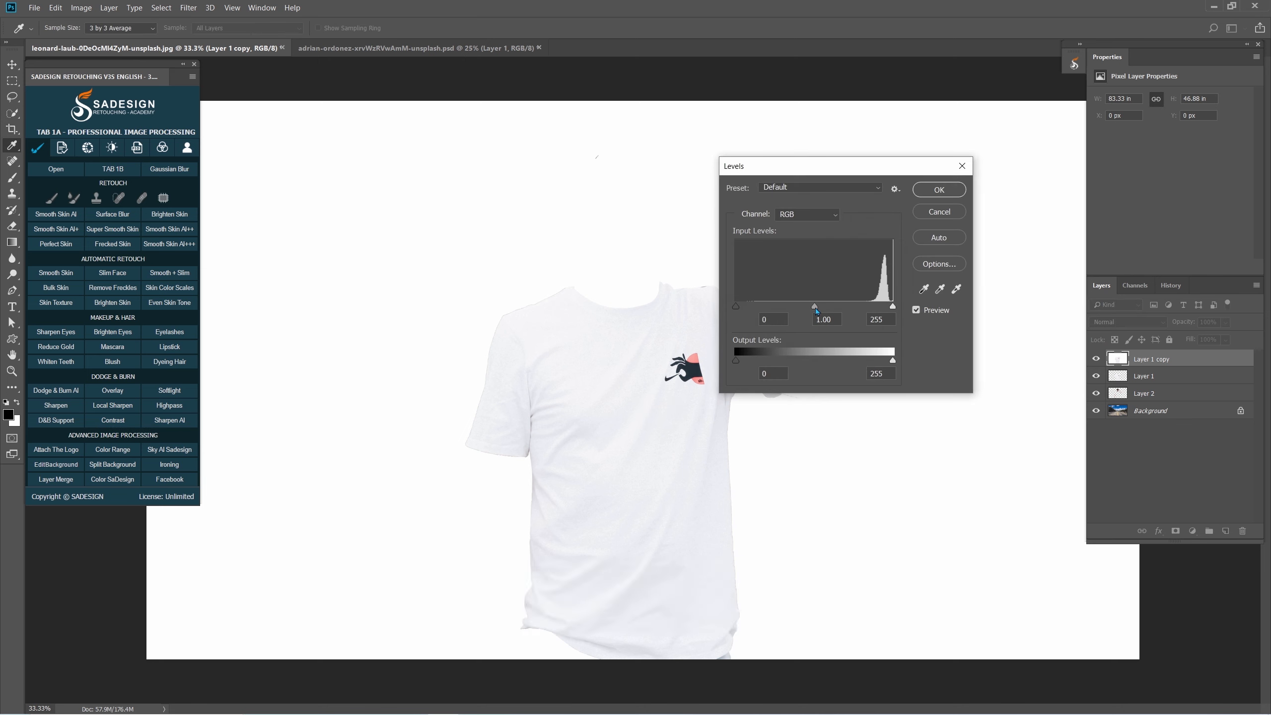
pyautogui.moveTo(815, 308); pyautogui.dragTo(865, 313)
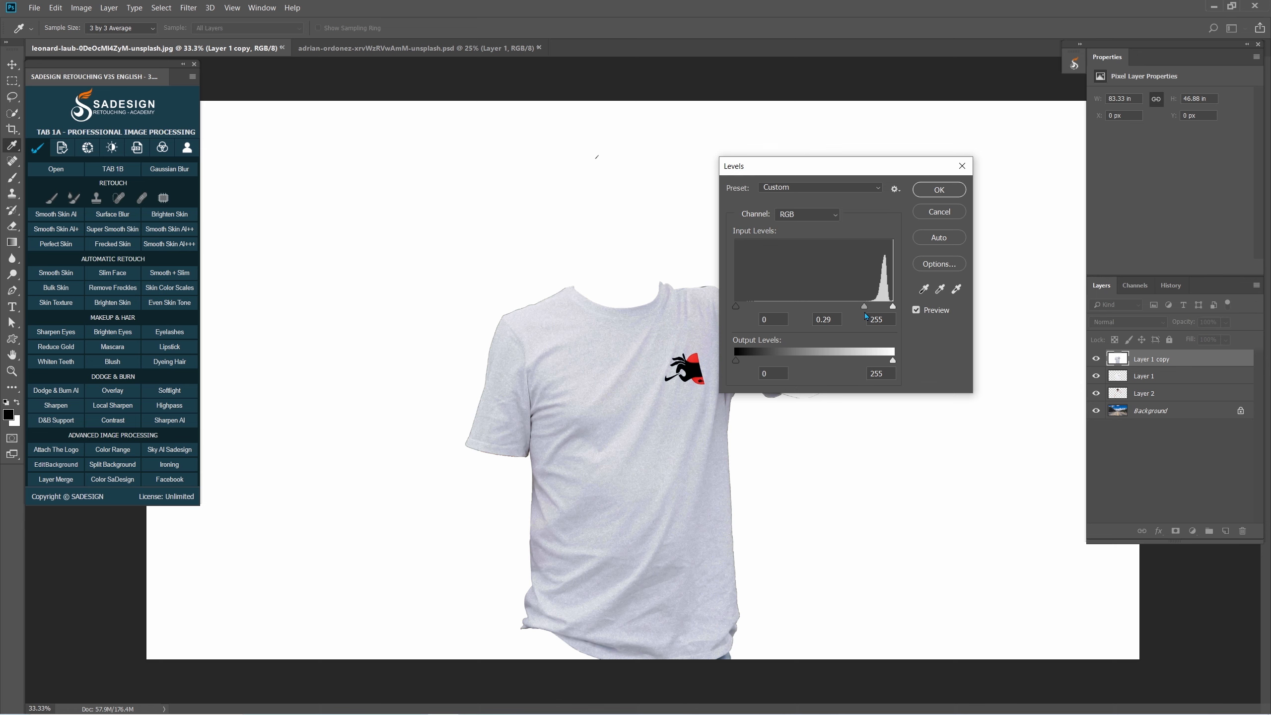
pyautogui.click(916, 310)
pyautogui.click(917, 311)
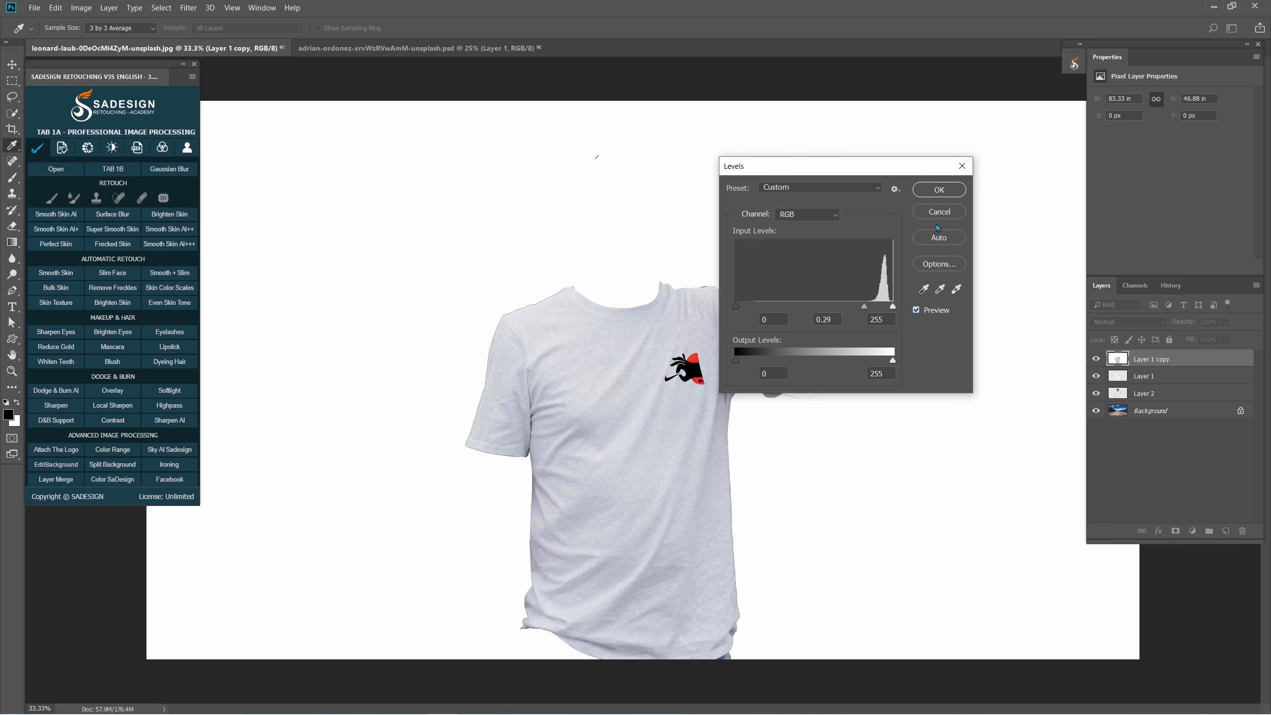
pyautogui.click(937, 190)
pyautogui.press('w')
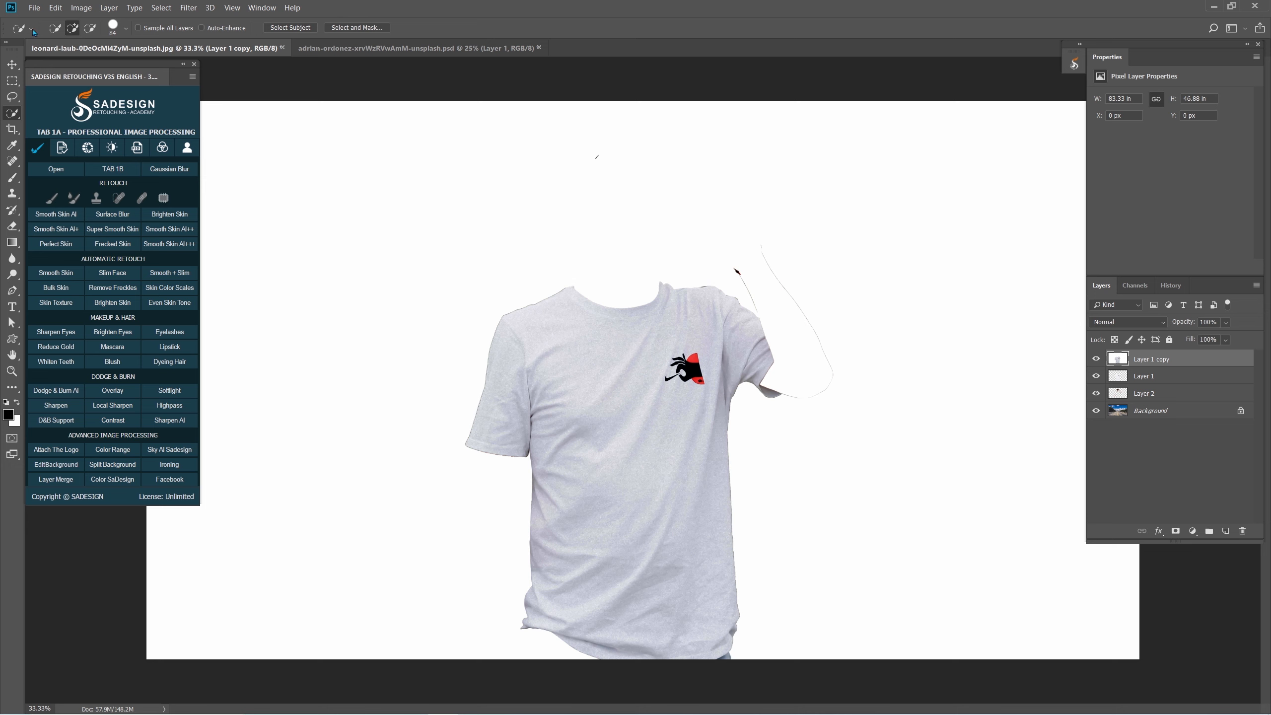
# - Save the document as a Photoshop PSD file in New folder (3), with layers and Maximize Compatibility enabled
pyautogui.click(33, 6)
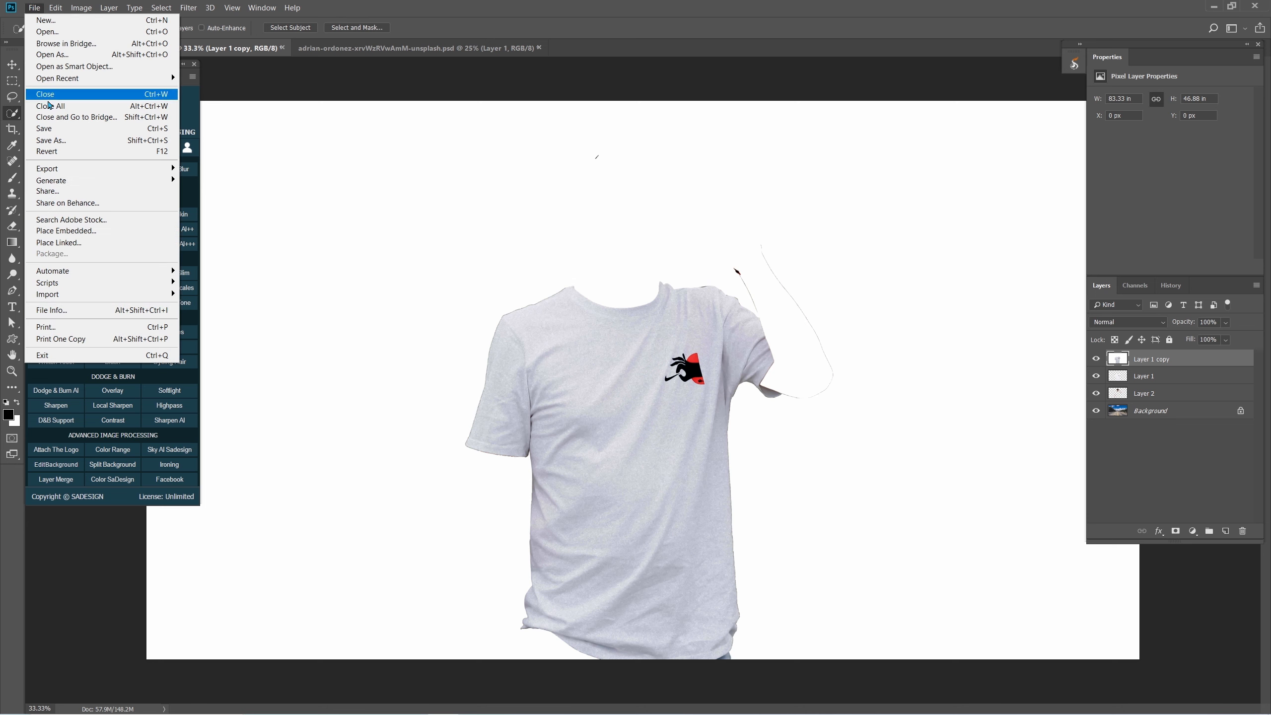
pyautogui.click(135, 141)
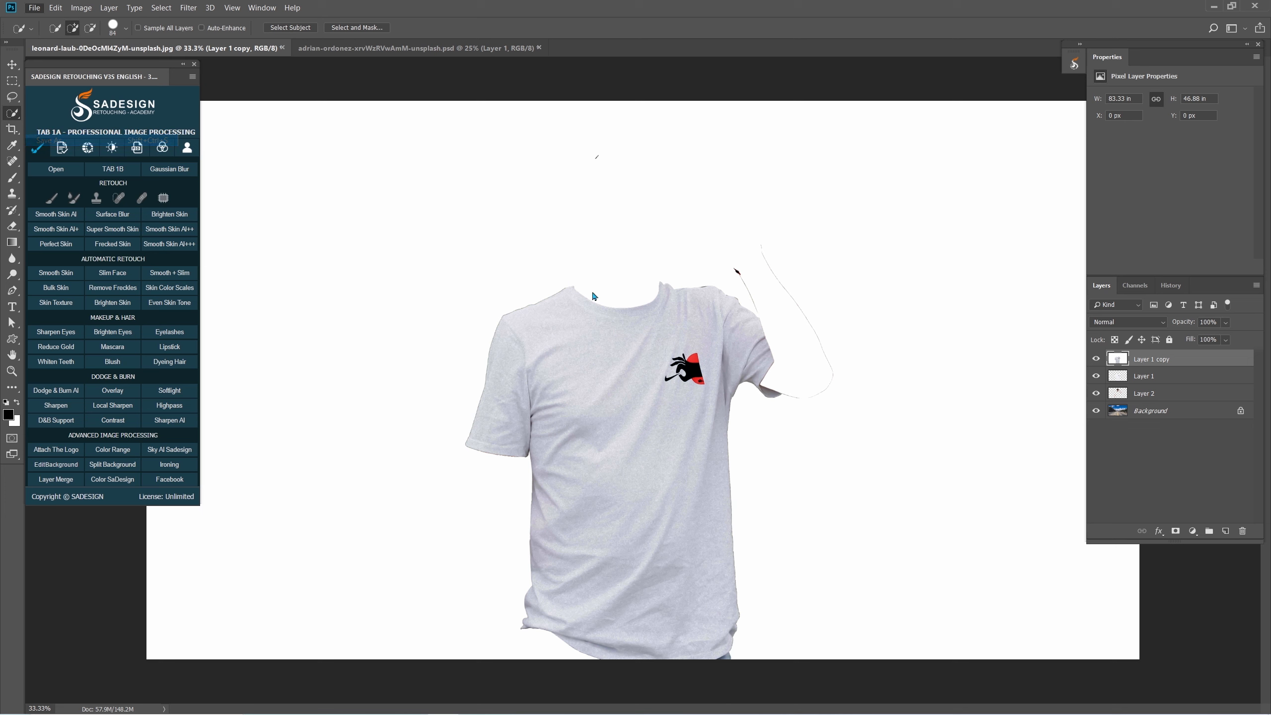
pyautogui.click(271, 521)
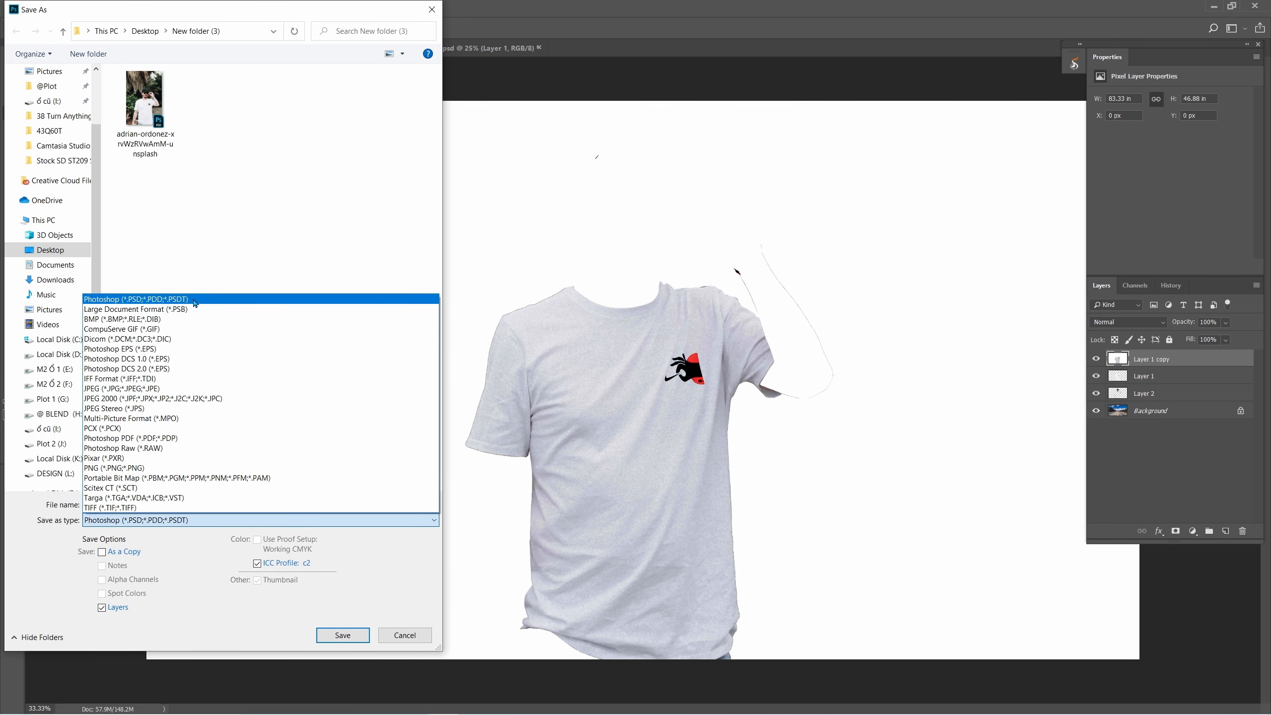
pyautogui.click(192, 298)
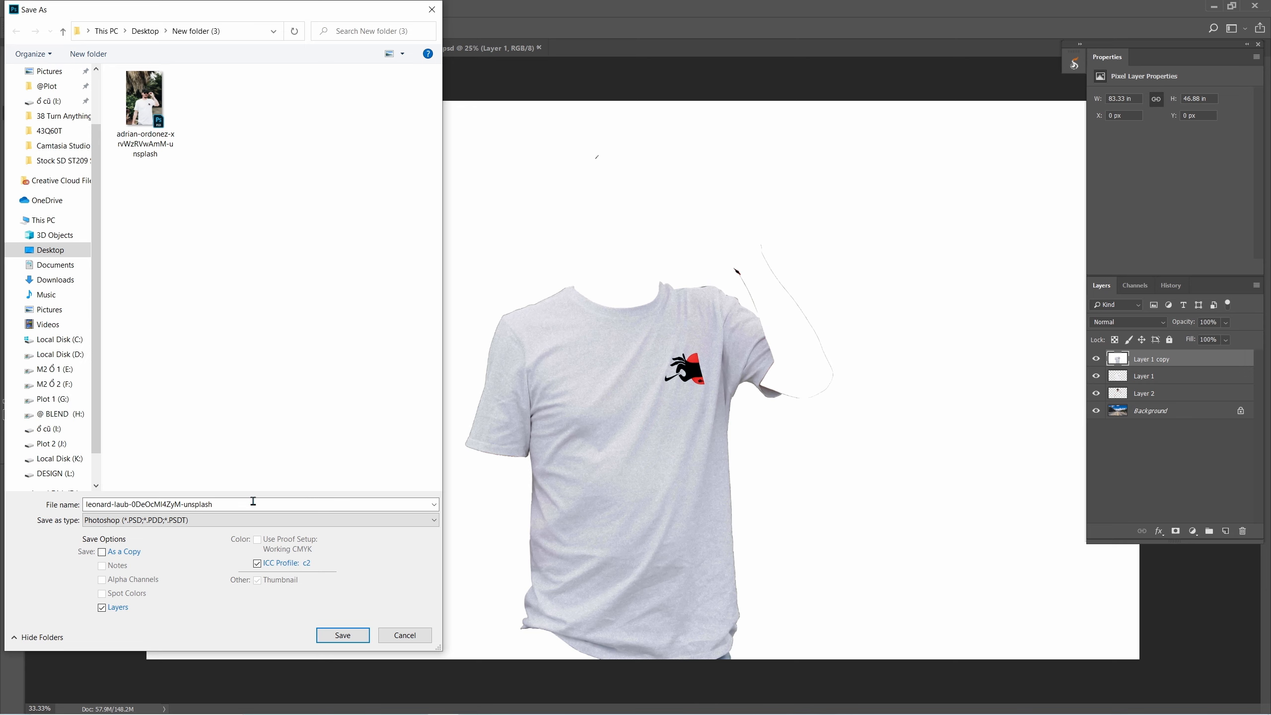
pyautogui.click(343, 635)
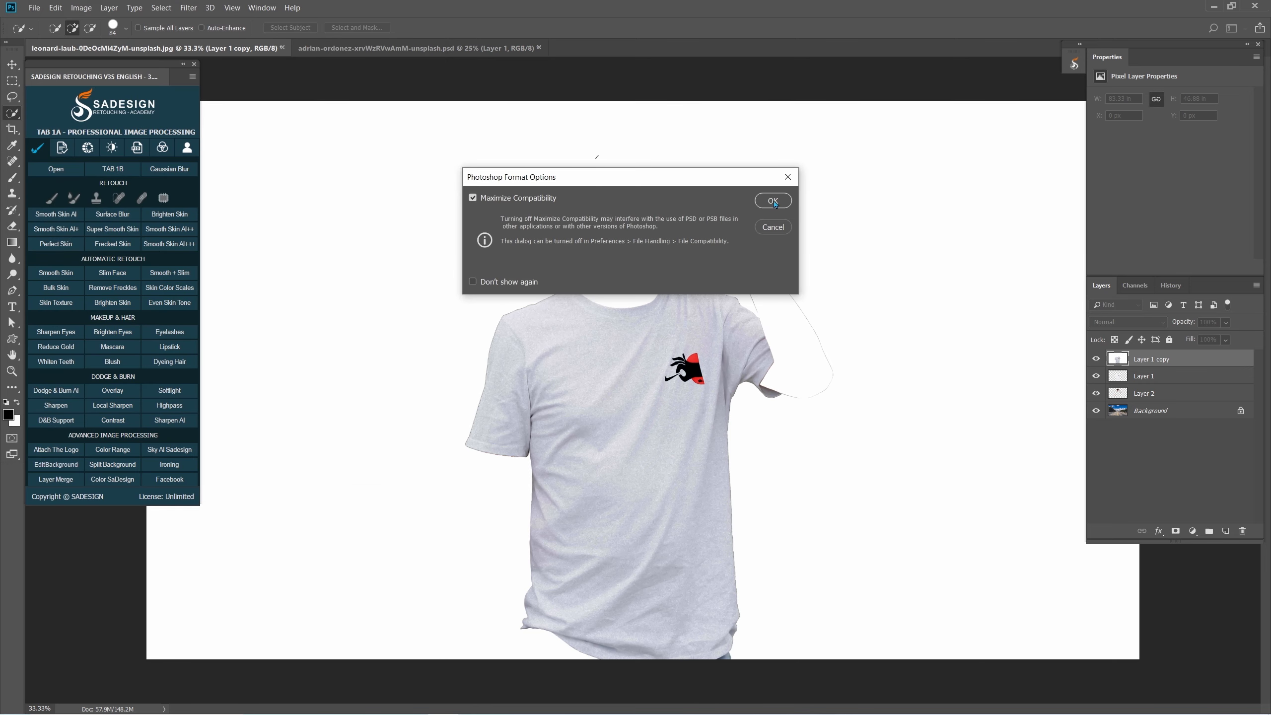
pyautogui.click(773, 201)
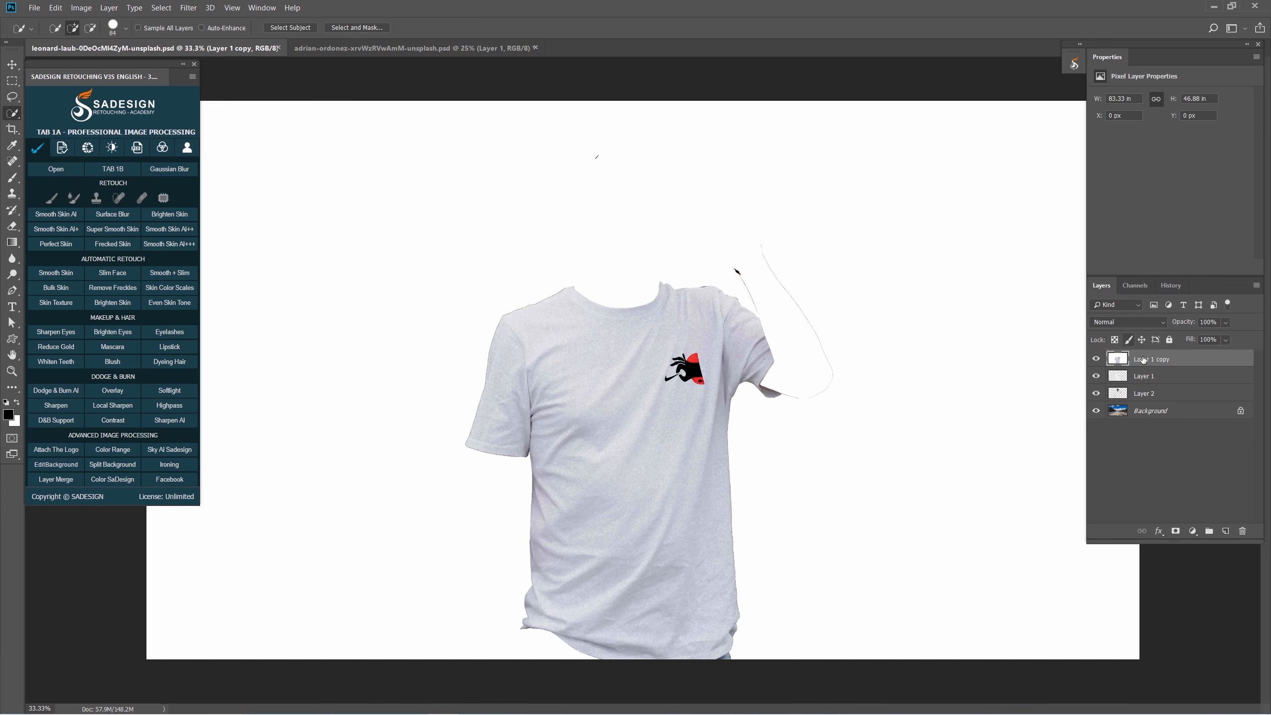
# - Delete the merged T-shirt copy and hide Layer 1 and Layer 2, leaving only the Background layer shown and active
pyautogui.moveTo(1146, 359); pyautogui.dragTo(1244, 537)
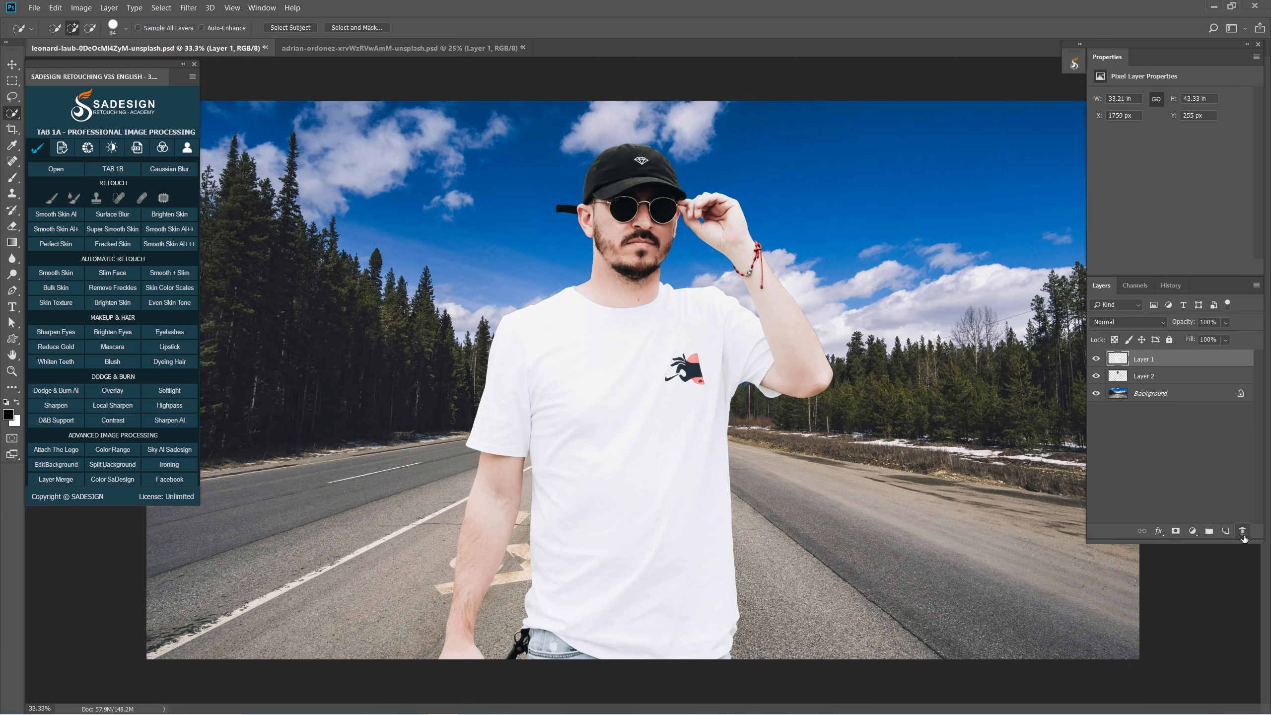
pyautogui.click(1095, 359)
pyautogui.click(1095, 376)
pyautogui.click(1164, 395)
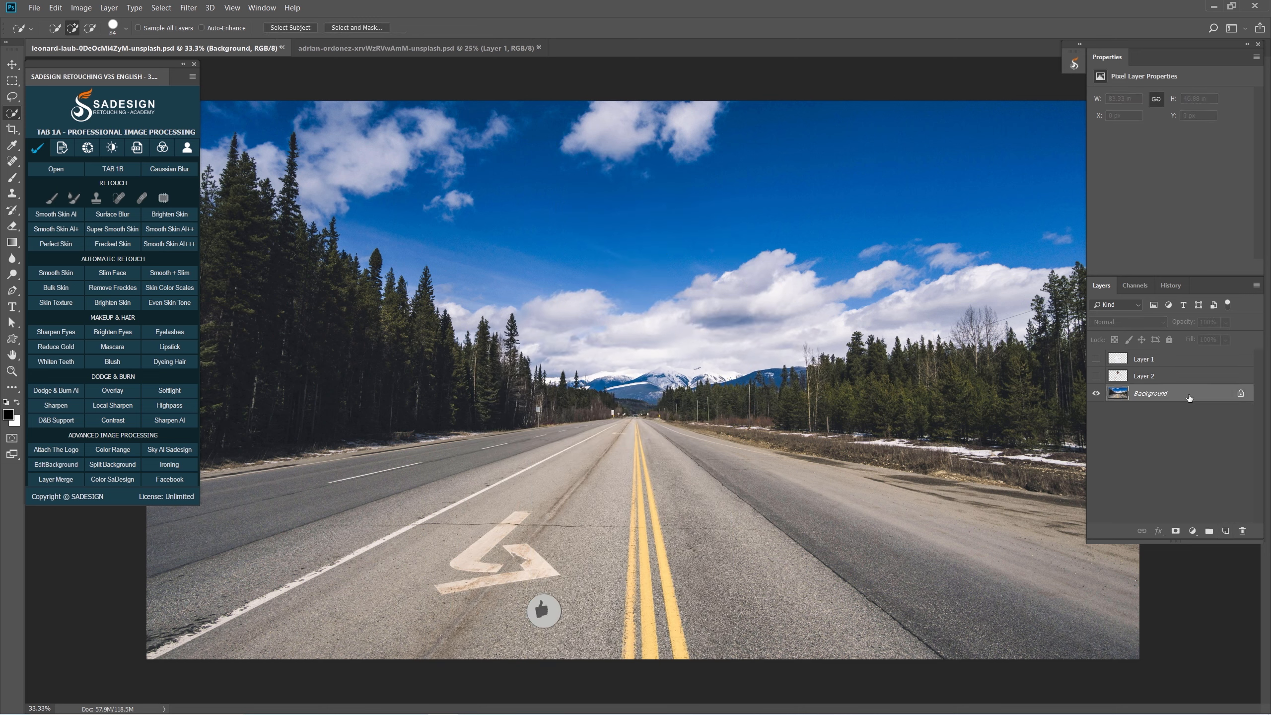
# - Convert the Background layer to a smart object and set up a Displace filter on it with a horizontal scale of 40
pyautogui.rightClick(1205, 399)
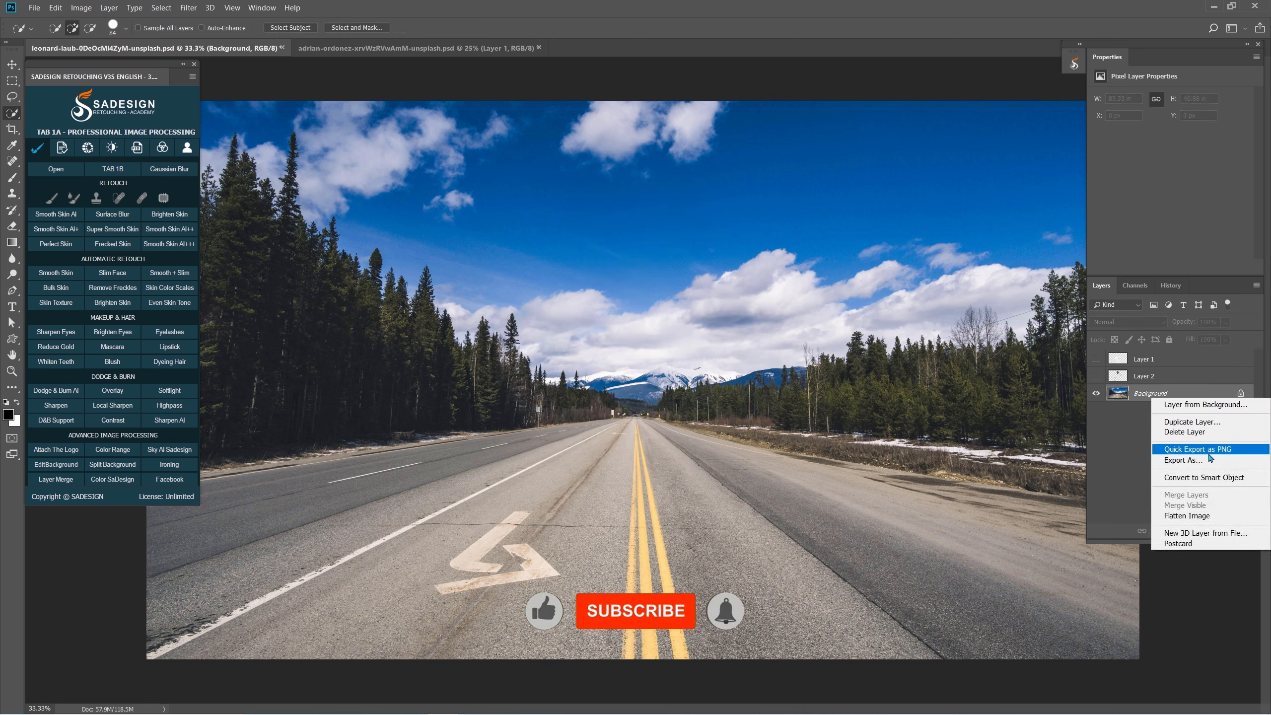
pyautogui.click(1221, 478)
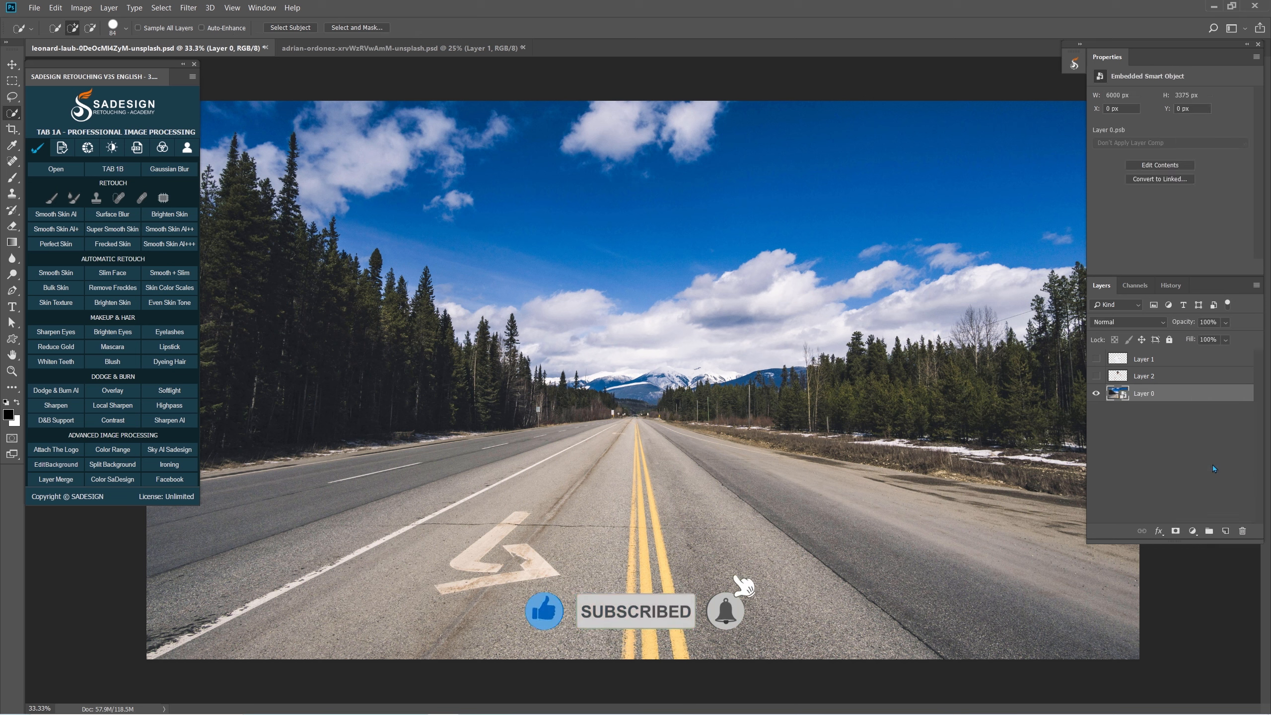
pyautogui.click(189, 7)
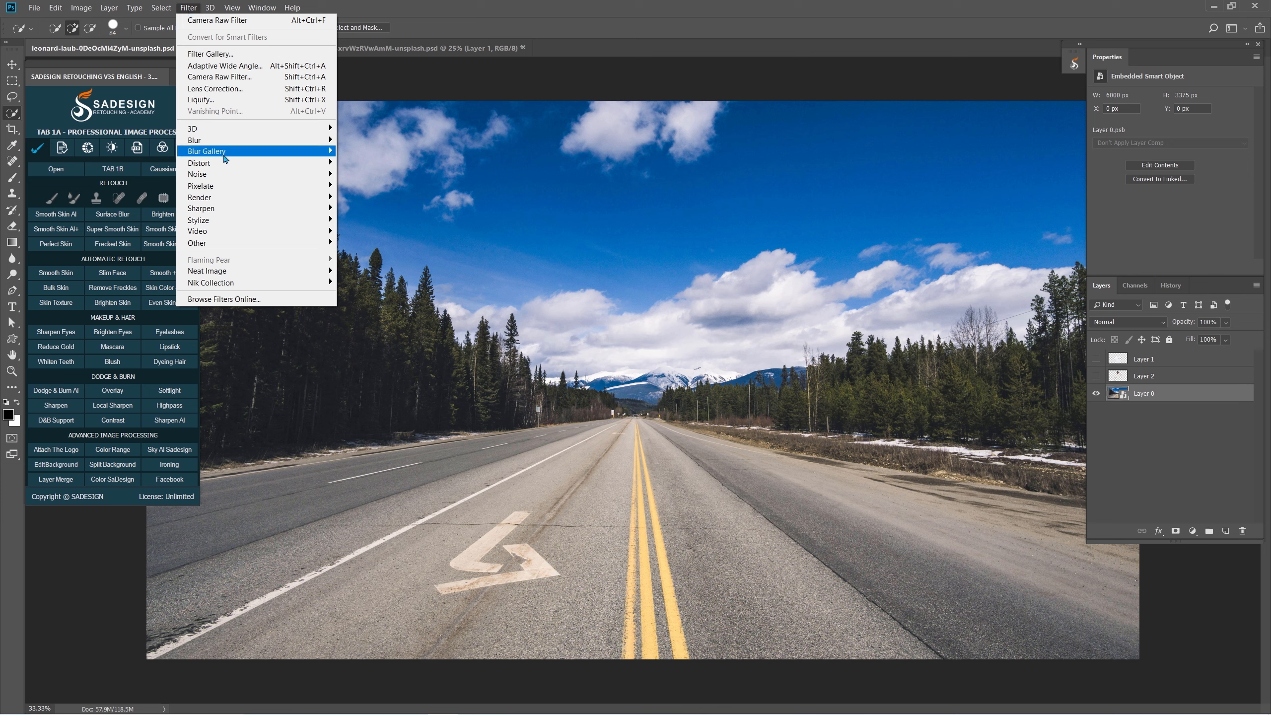
pyautogui.moveTo(233, 168)
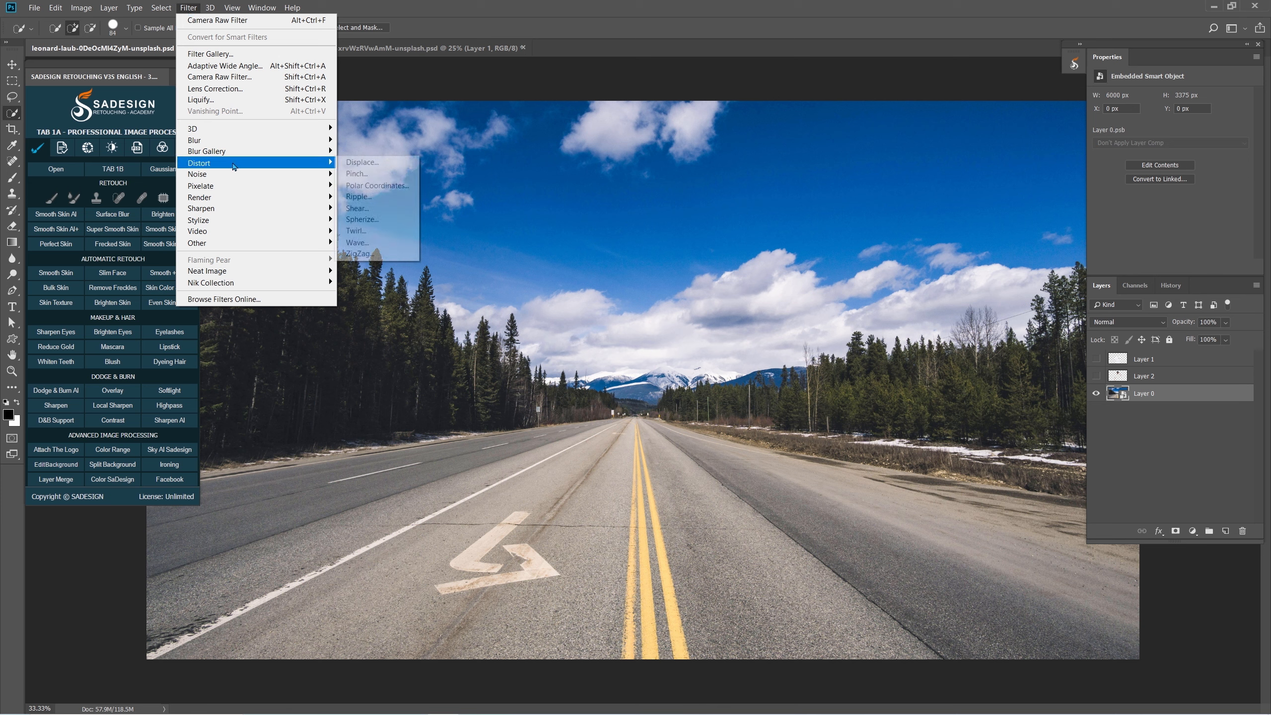
pyautogui.click(400, 165)
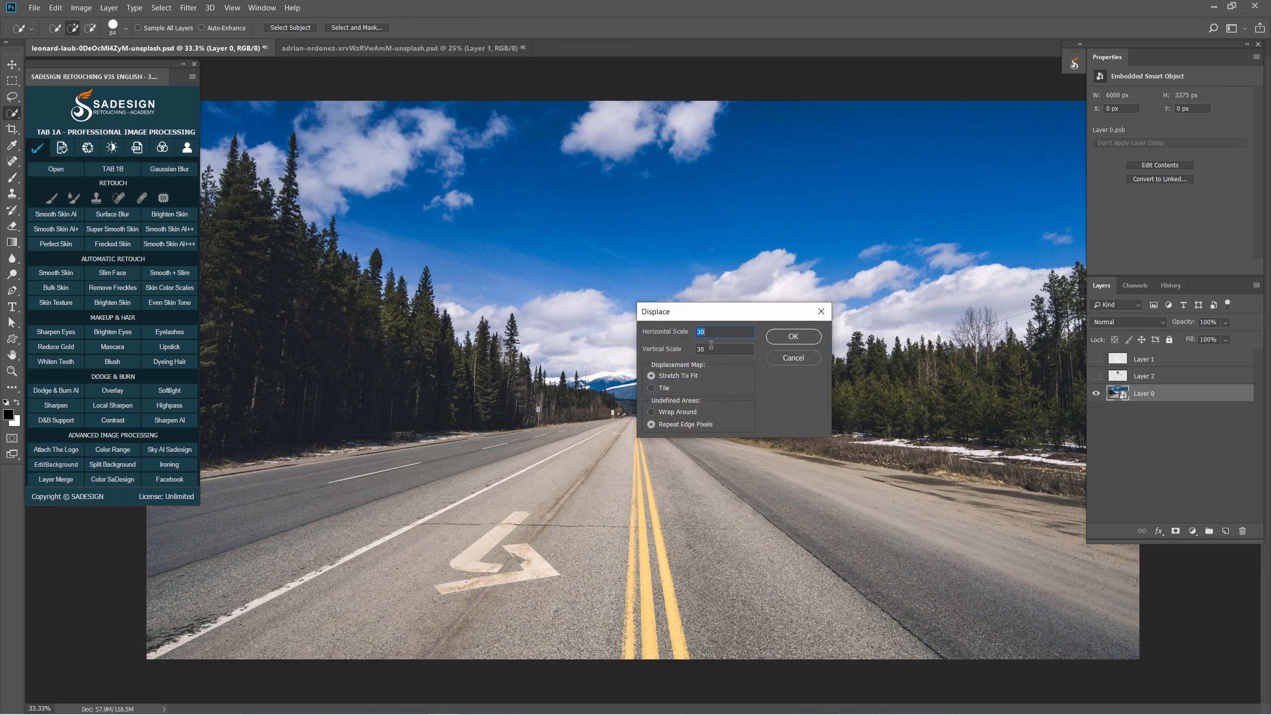
pyautogui.write('40')
pyautogui.press('Tab')
pyautogui.click(807, 342)
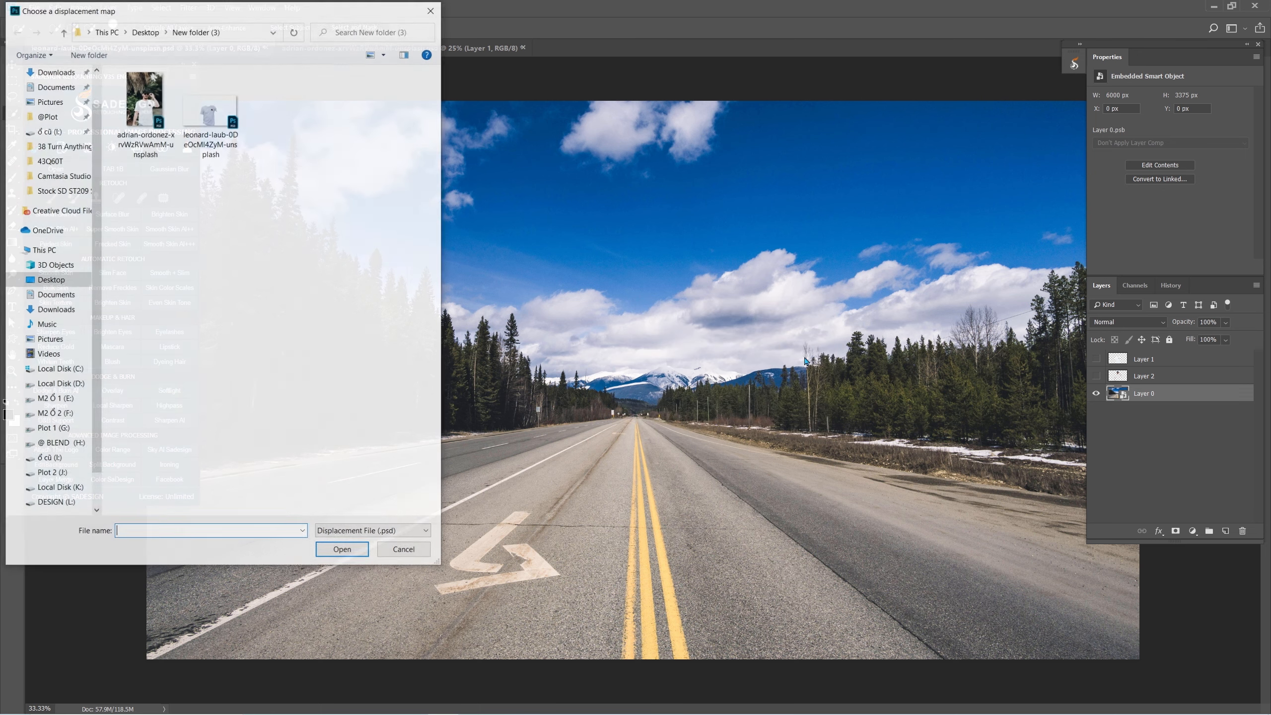
# - Load the saved T-shirt file leonard-laub-0DeOcMI4ZyM-unsplash from New folder (3) as the displacement map
pyautogui.click(208, 125)
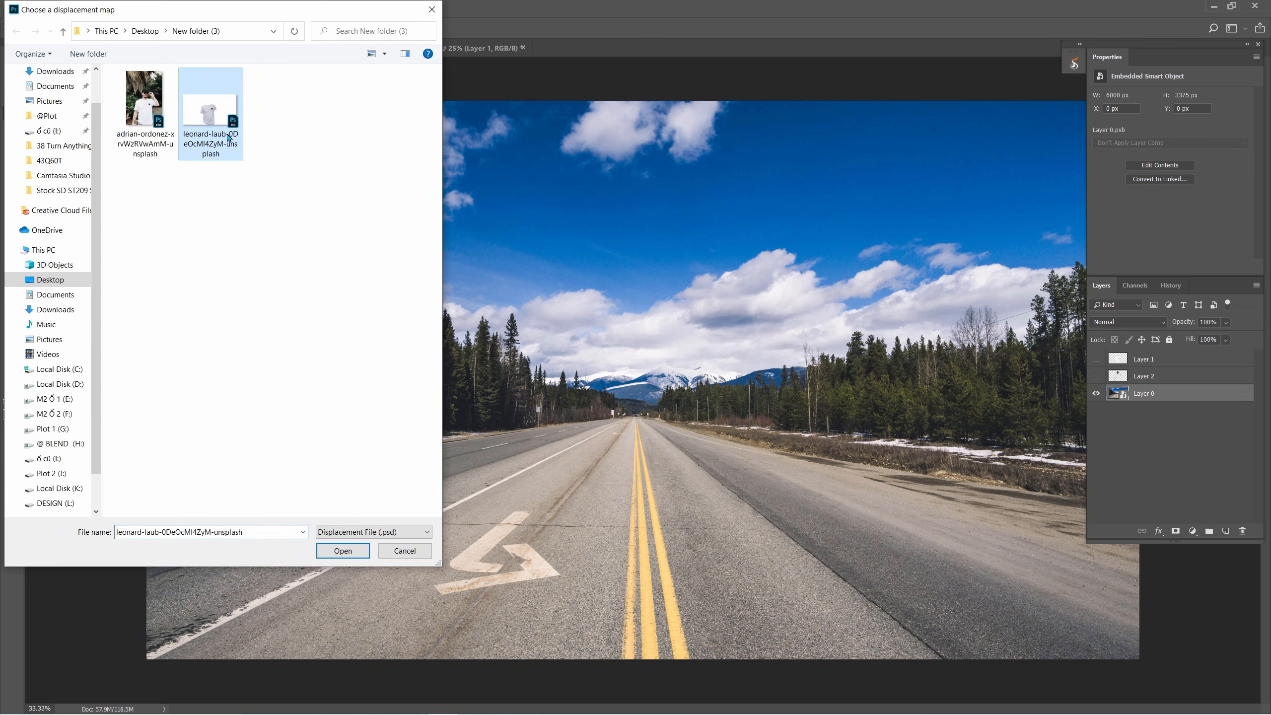
pyautogui.rightClick(220, 205)
pyautogui.moveTo(335, 214)
pyautogui.click(393, 214)
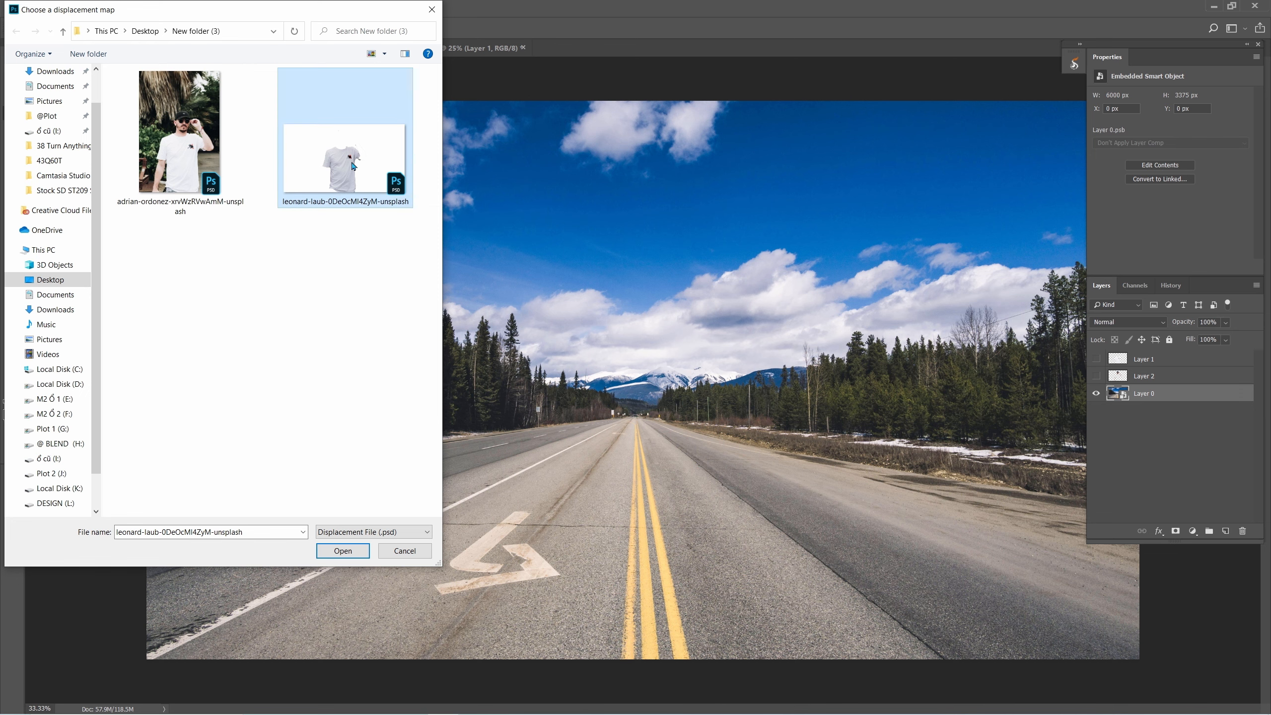
pyautogui.click(343, 550)
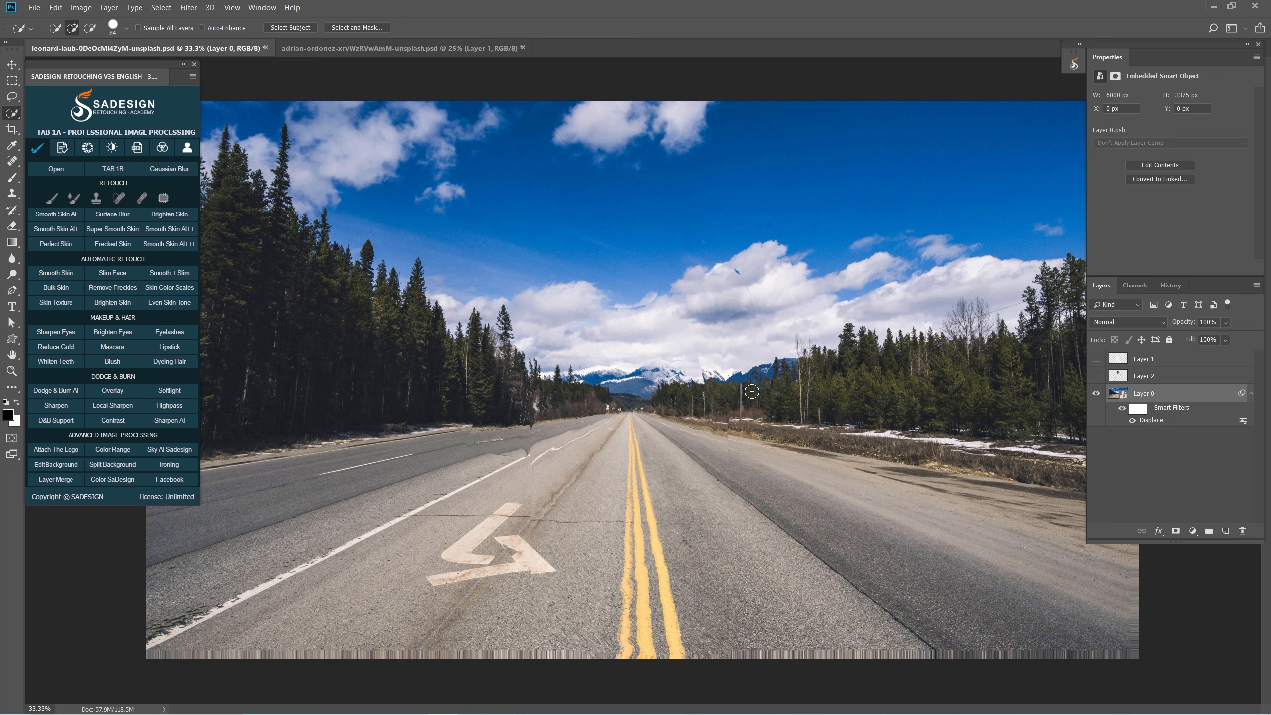
# - Show Layer 1 and Layer 2 again and set the blend mode of Layer 1 to Multiply
pyautogui.click(1096, 359)
pyautogui.click(1096, 375)
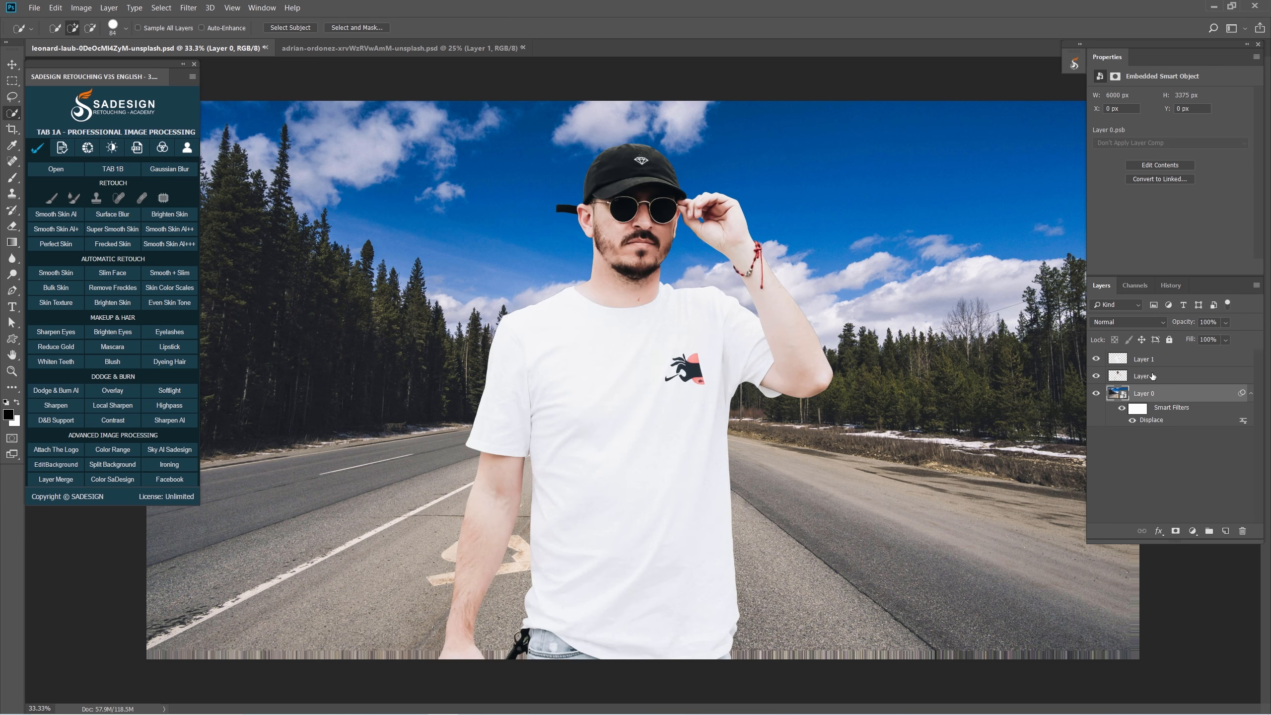
pyautogui.click(1141, 361)
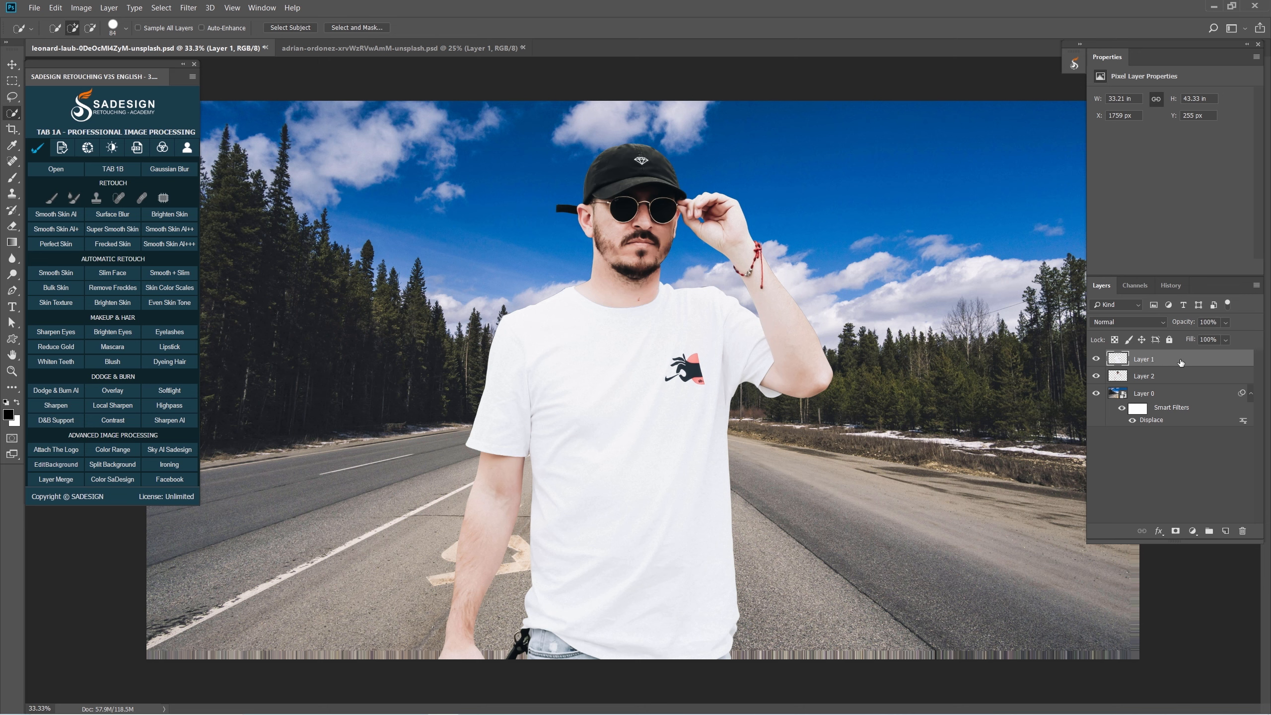
pyautogui.click(1118, 324)
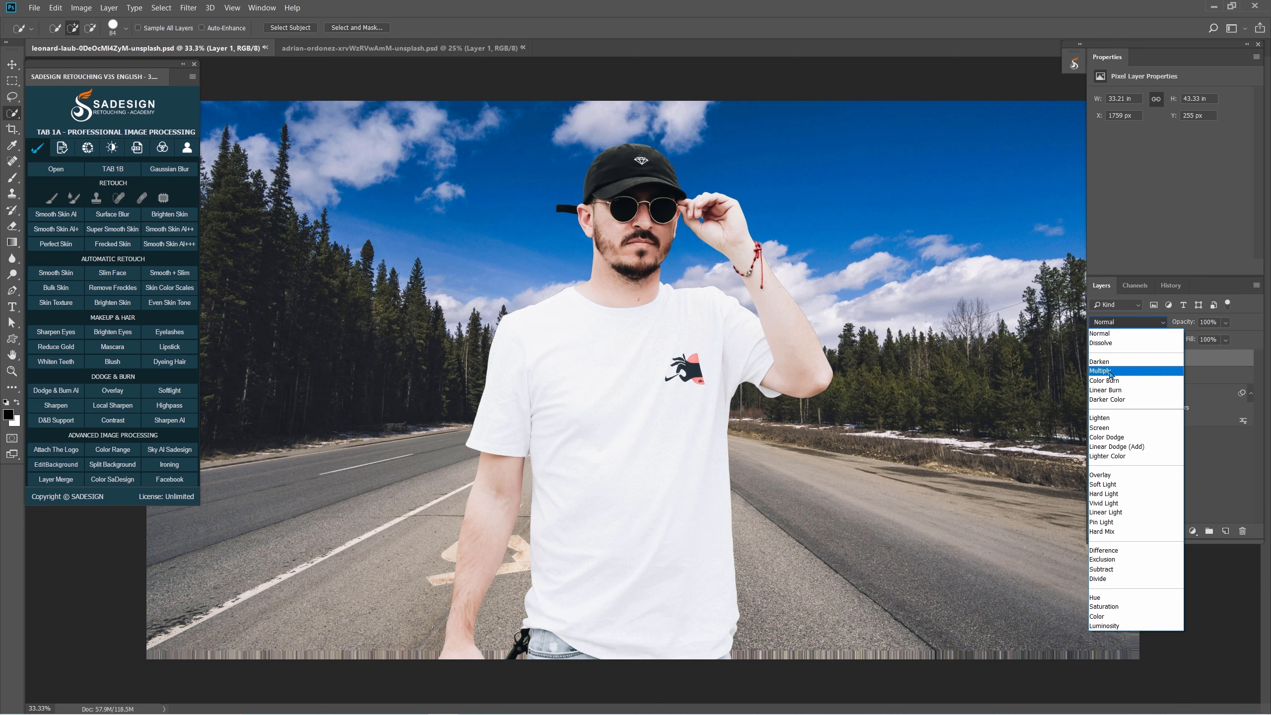
pyautogui.click(1128, 373)
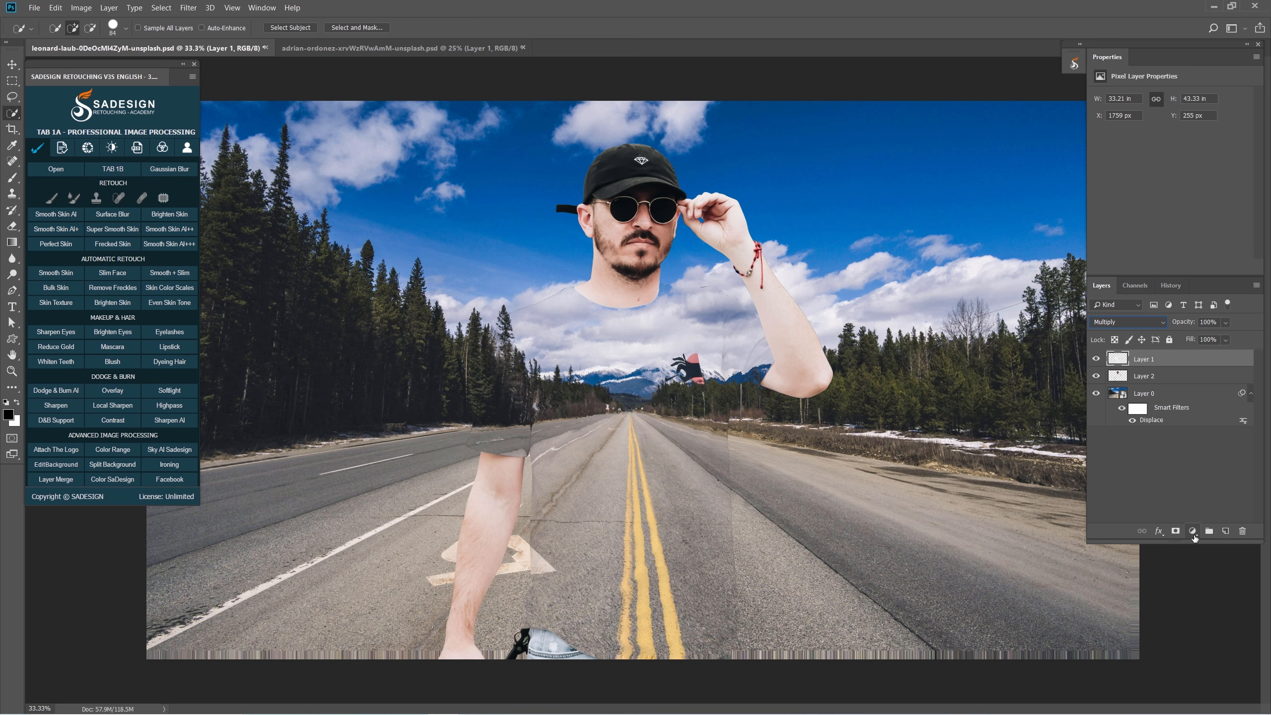
# - Add a Levels adjustment clipped to Layer 1, with the shadow input level set to 45
pyautogui.click(1192, 531)
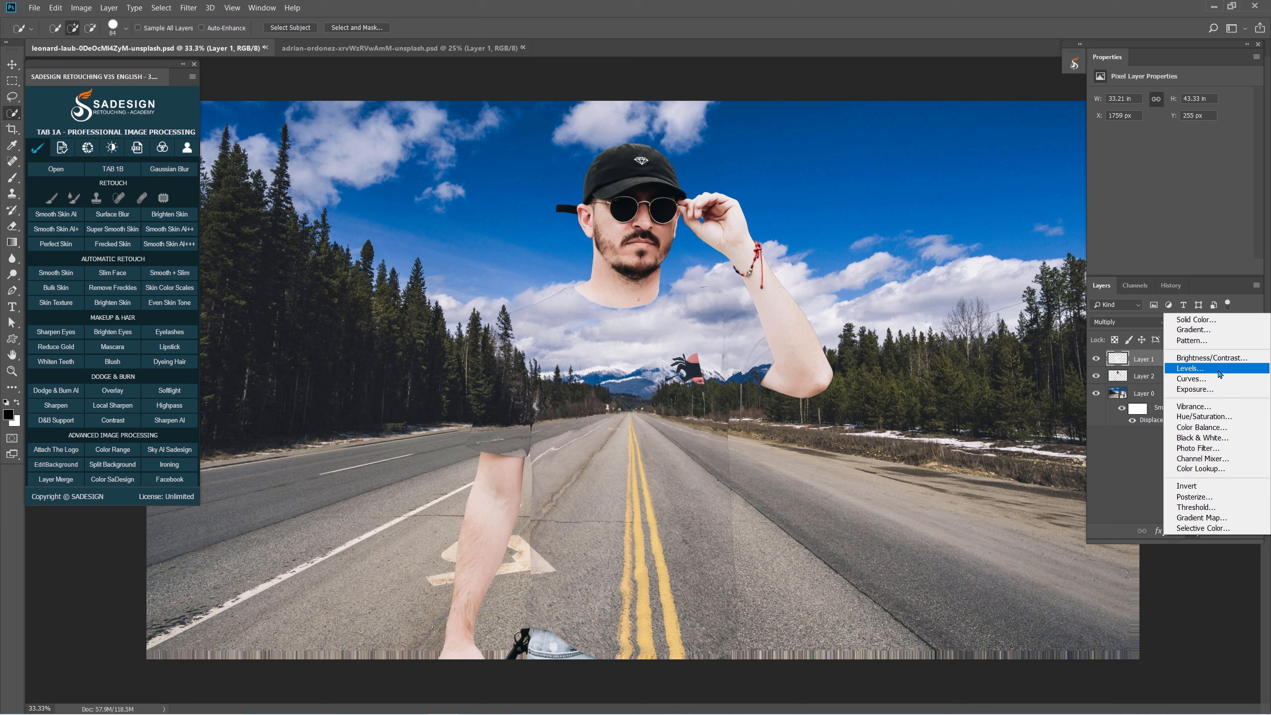
pyautogui.click(1193, 369)
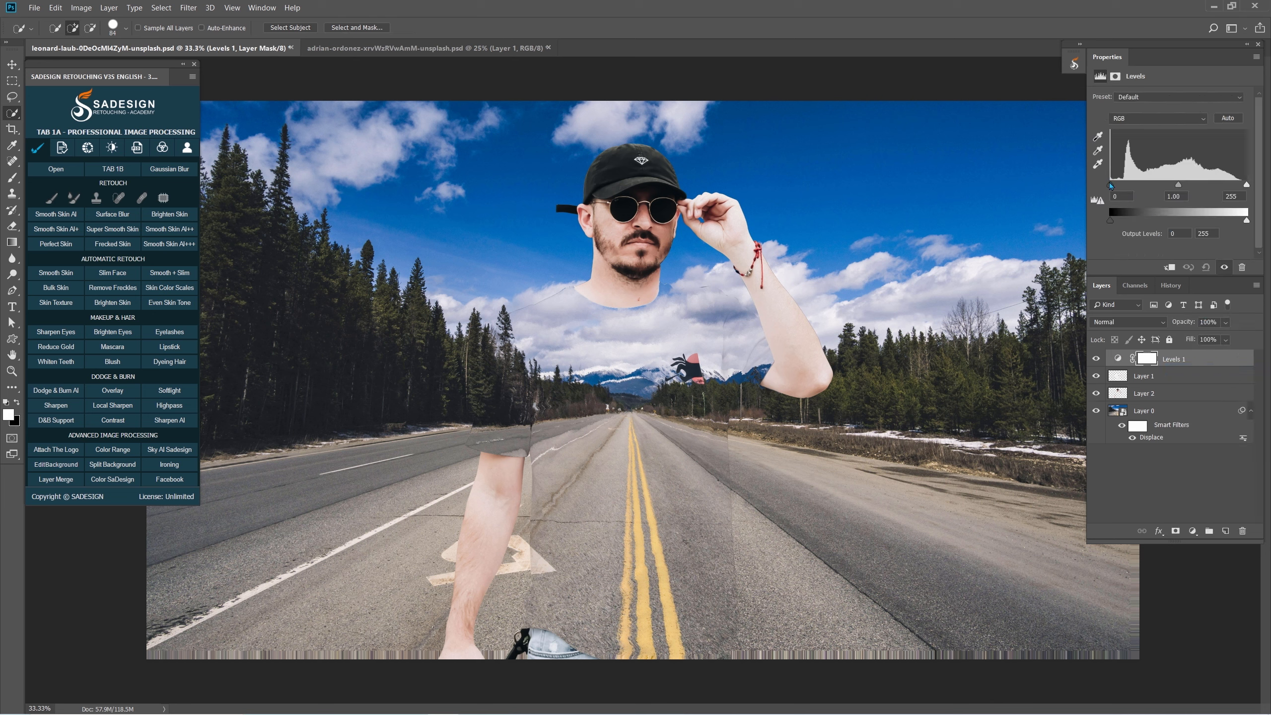
pyautogui.moveTo(1110, 185); pyautogui.dragTo(1123, 189)
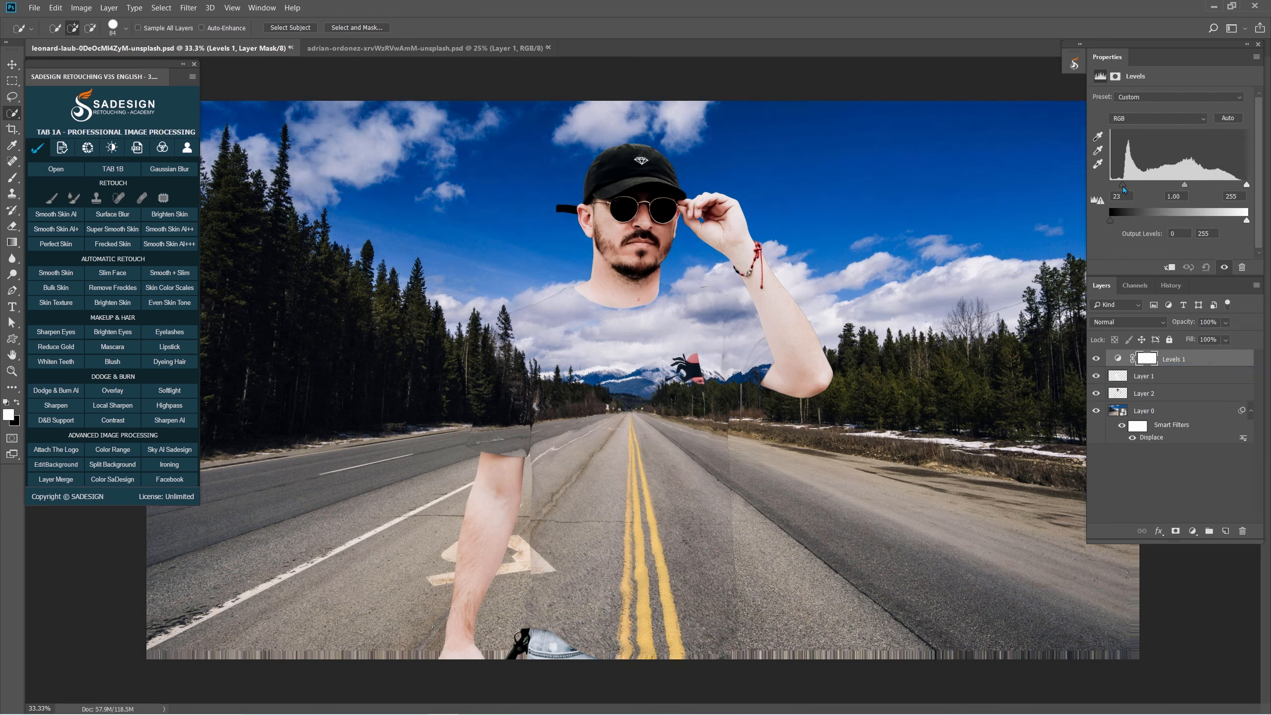
pyautogui.click(1161, 269)
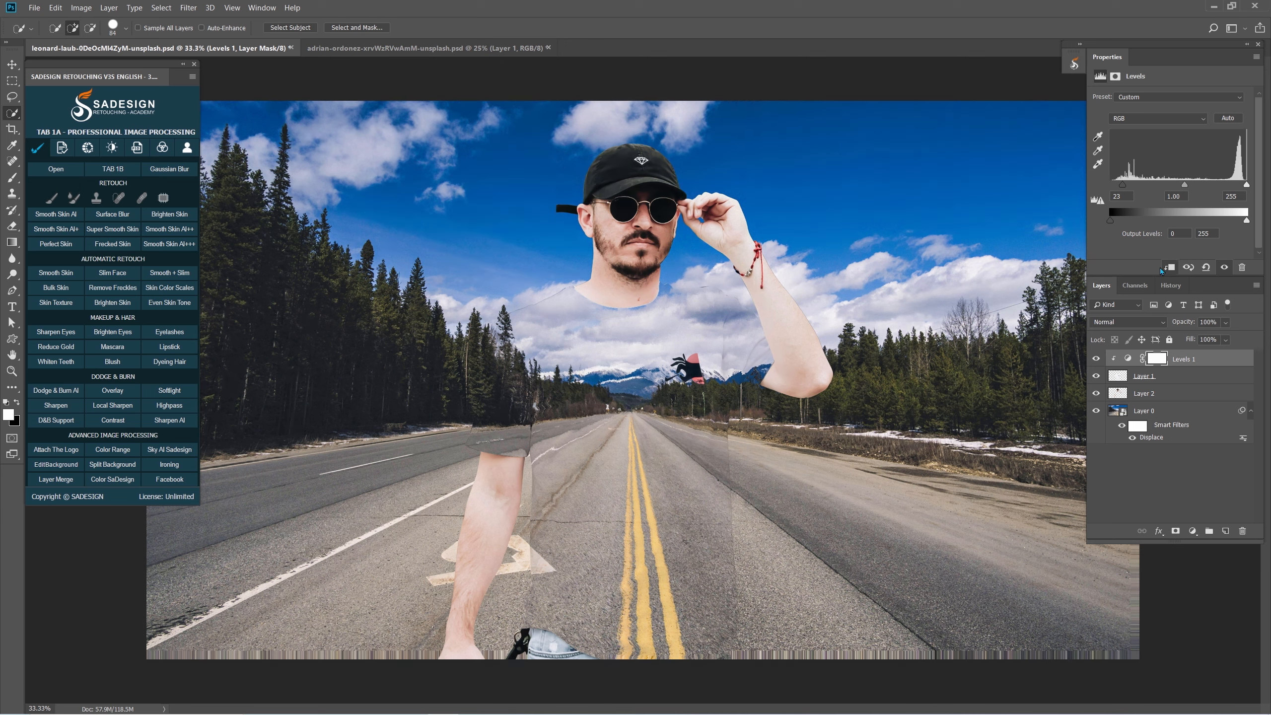
pyautogui.moveTo(1122, 185); pyautogui.dragTo(1136, 196)
# - Crop the image to a rectangular selection of about 5931 x 3310 px that excludes the distorted bottom and side edges, and deselect
pyautogui.press('m')
pyautogui.rightClick(12, 80)
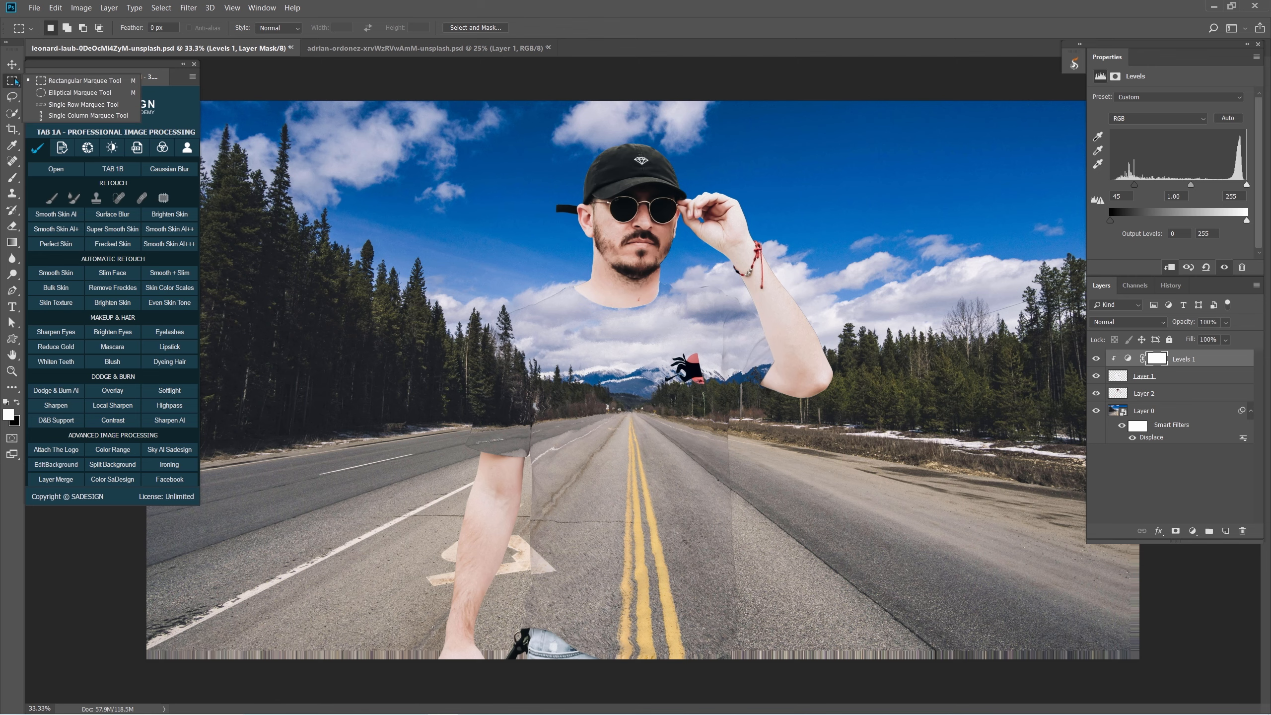
pyautogui.click(45, 86)
pyautogui.scroll(-1, 590, 316)
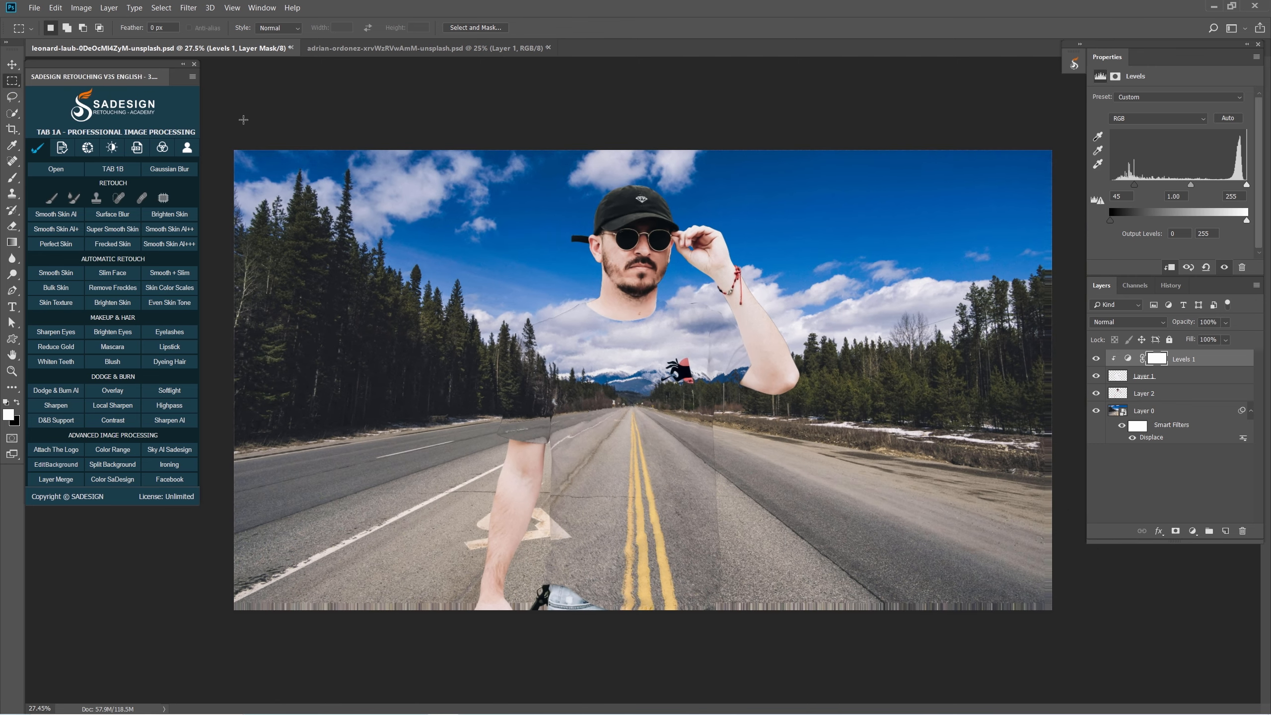
pyautogui.moveTo(233, 150); pyautogui.dragTo(1042, 602)
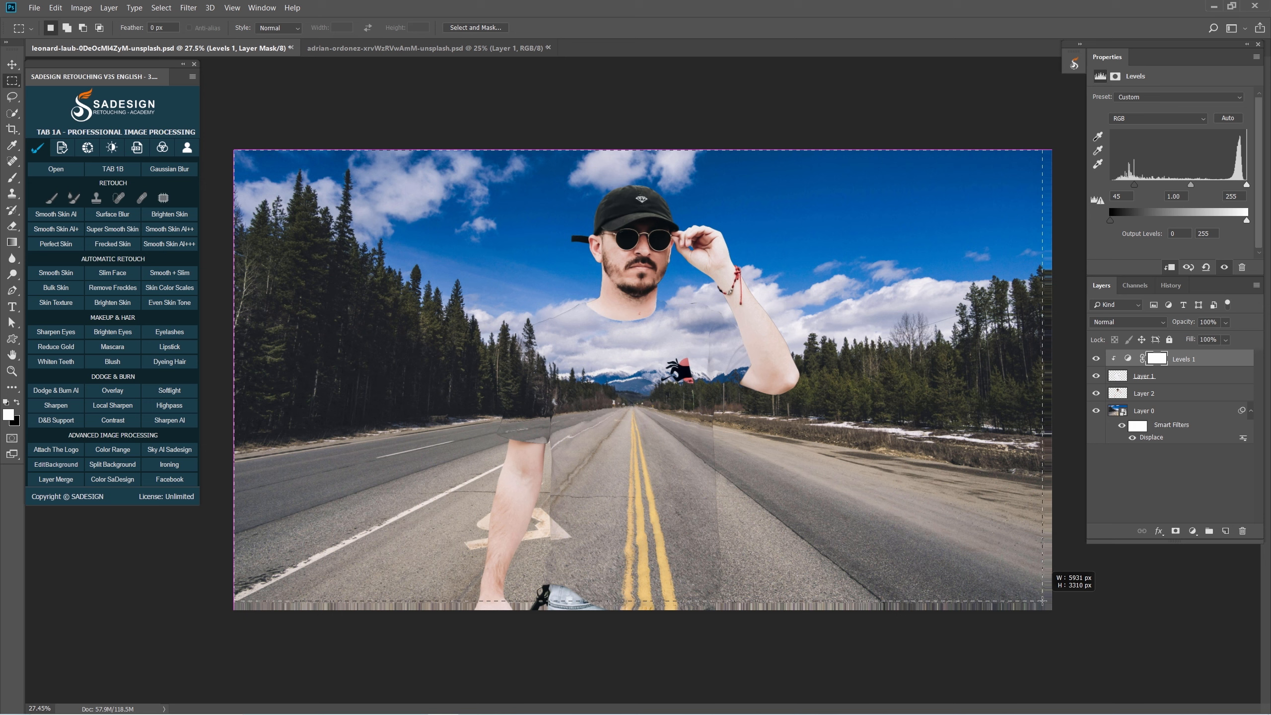
pyautogui.moveTo(1042, 601); pyautogui.dragTo(1043, 601)
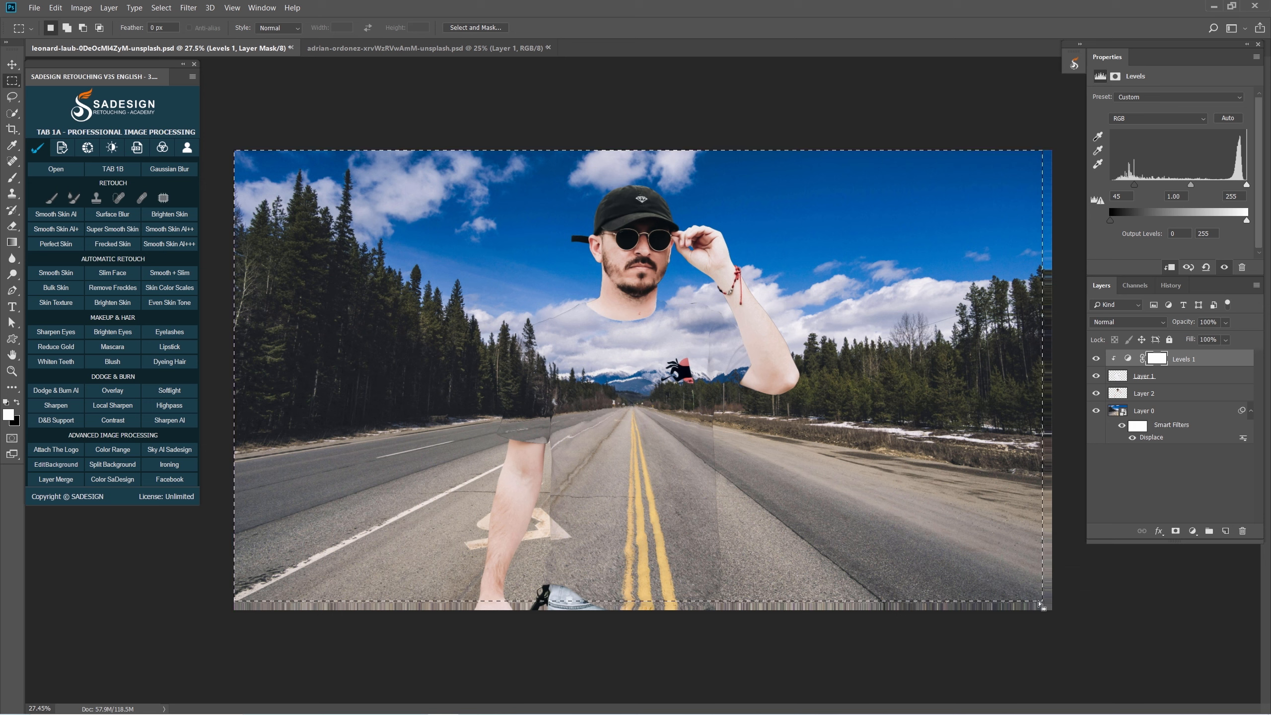
pyautogui.click(92, 6)
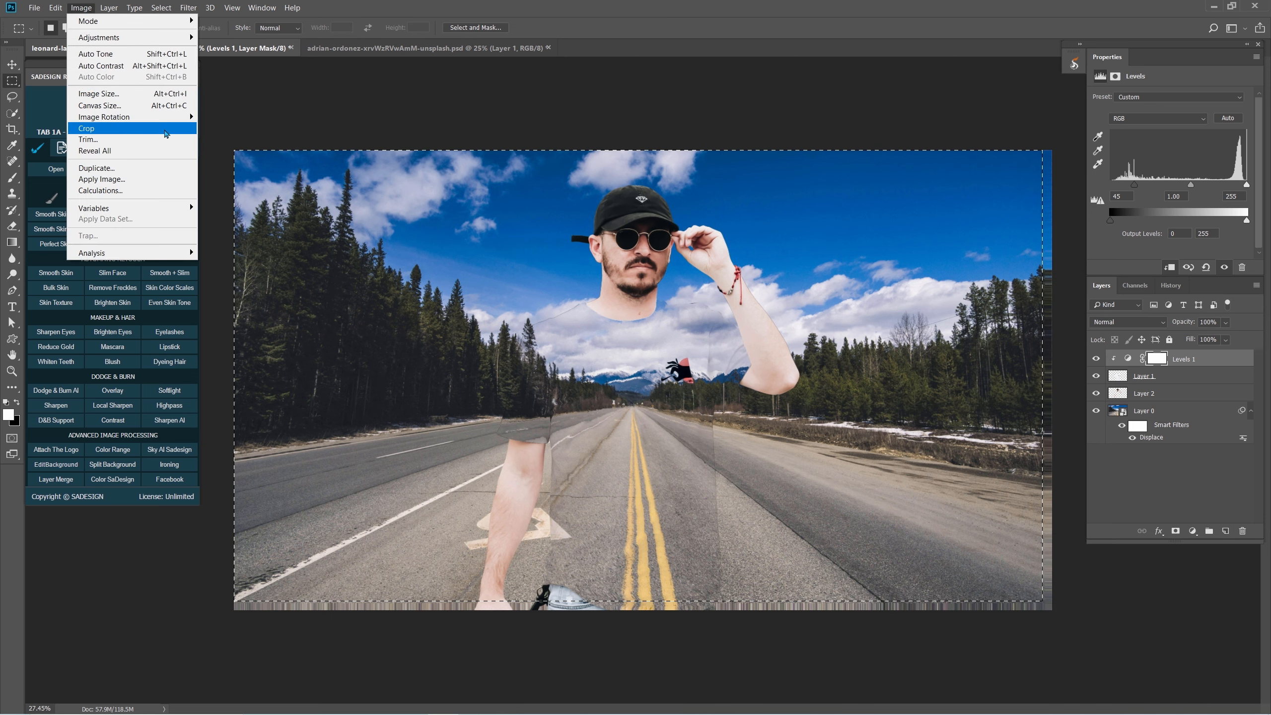
pyautogui.click(166, 131)
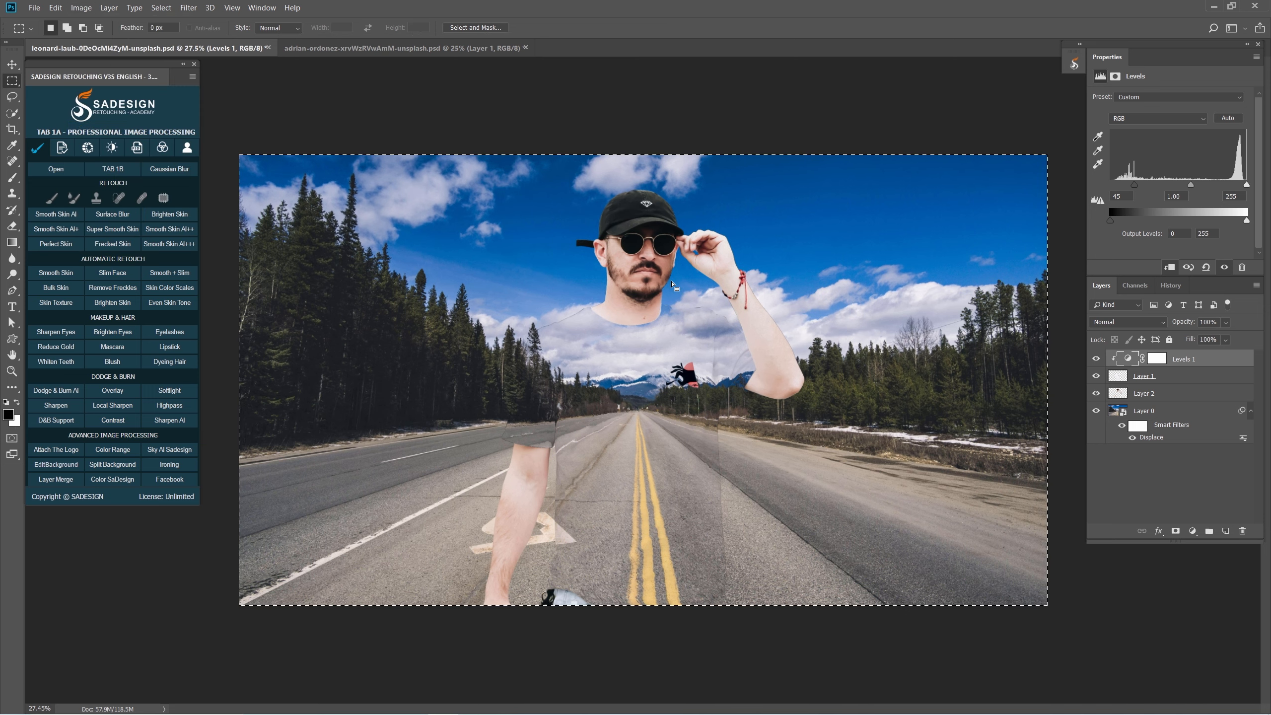
pyautogui.hotkey('ctrl', 'd')
# - Duplicate the T-shirt layer, Layer 1, three times to strengthen the shirt's Multiply shading
pyautogui.hotkey('ctrl', '+')
pyautogui.press('e')
pyautogui.hotkey('ctrl', '+')
pyautogui.click(1146, 376)
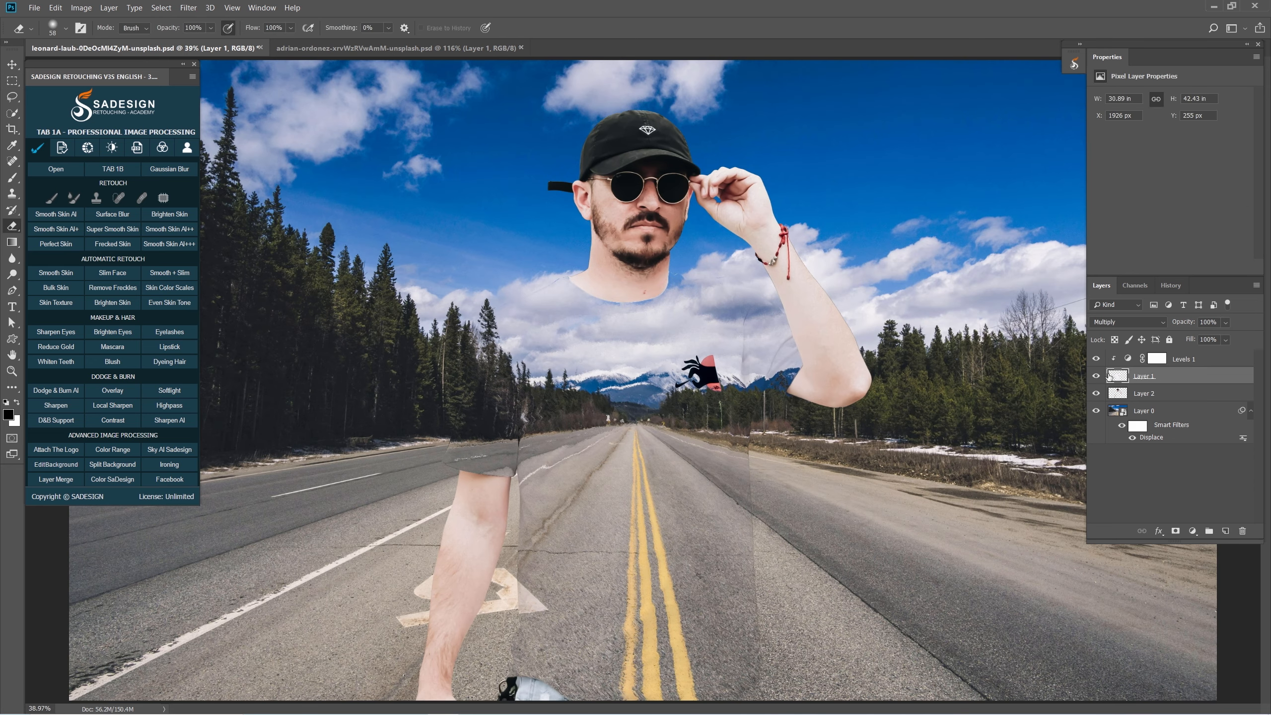
pyautogui.click(1096, 376)
pyautogui.click(1096, 375)
pyautogui.hotkey('ctrl', 'j')
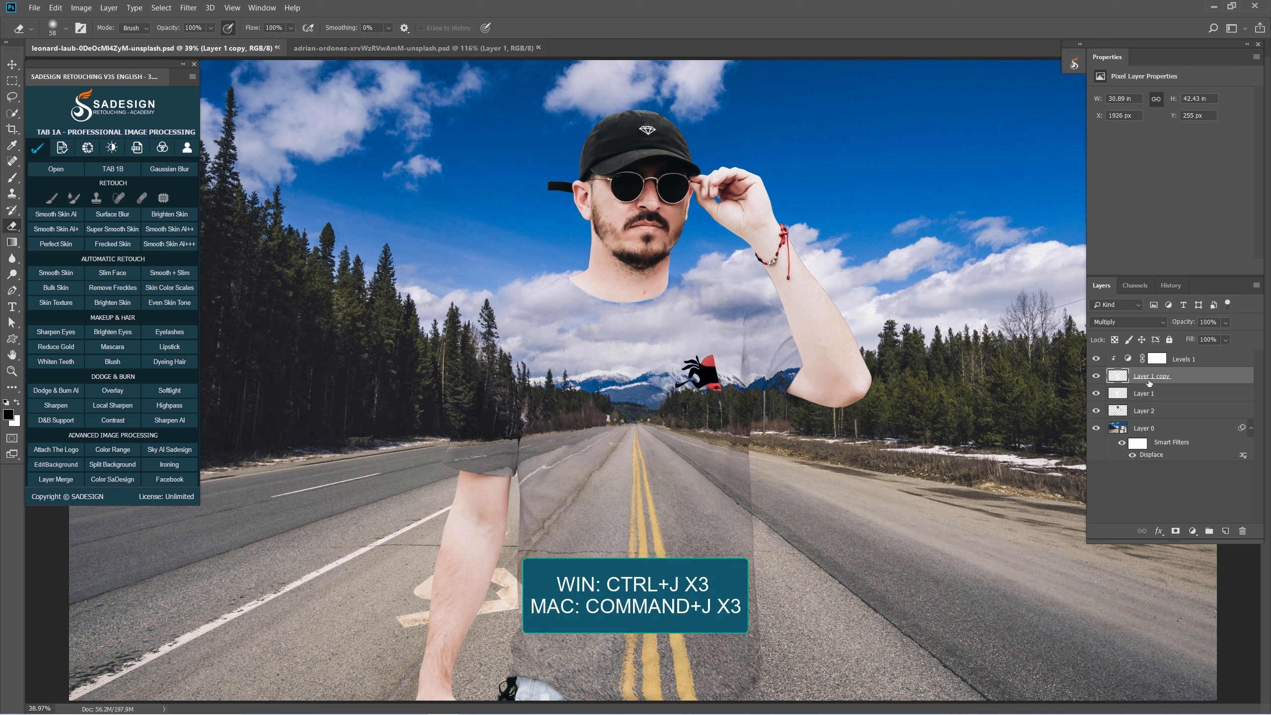
pyautogui.hotkey('ctrl', 'j')
pyautogui.hotkey('ctrl', 'j')
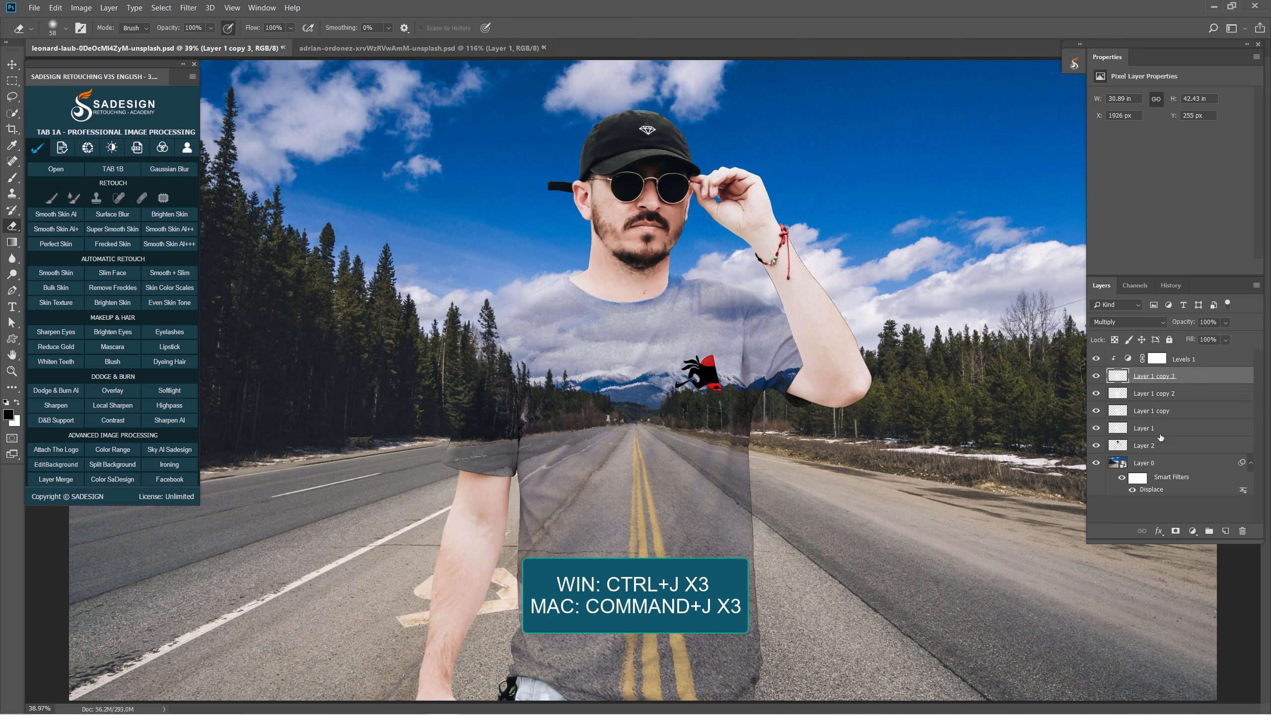
# - Compare the original opening snapshot with the finished composite in the document history
pyautogui.click(1172, 285)
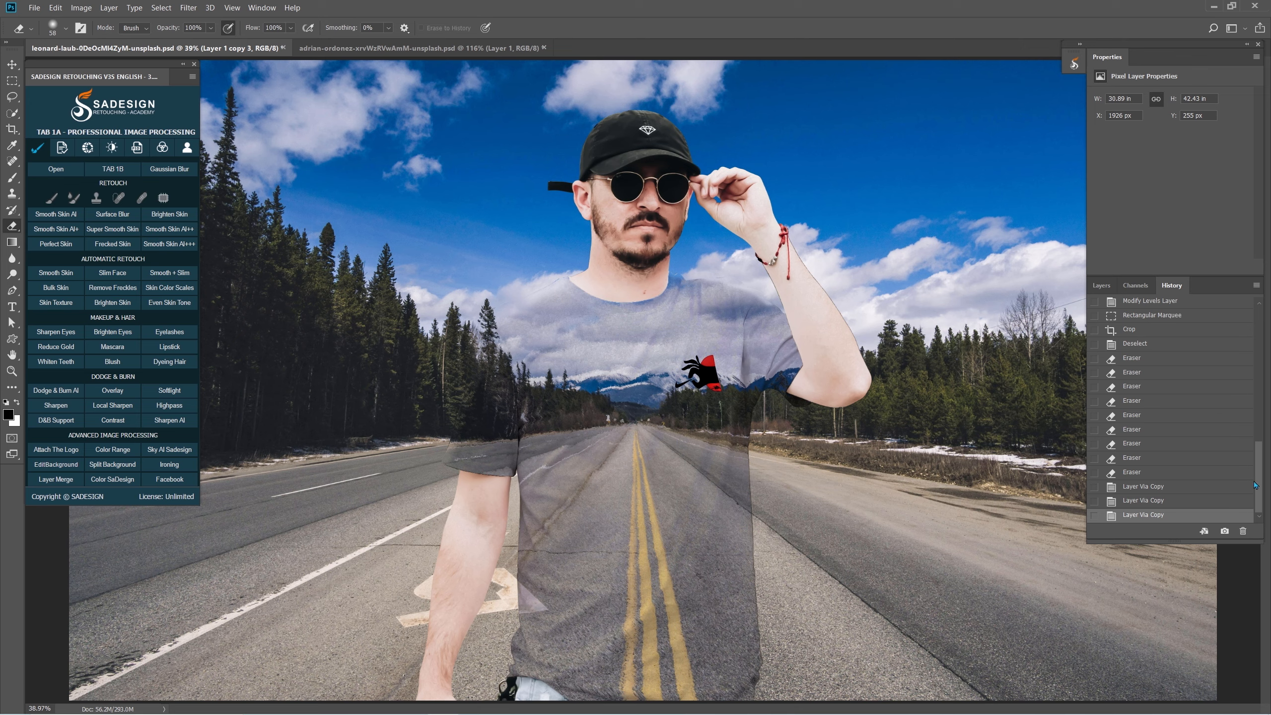
pyautogui.moveTo(1258, 488); pyautogui.dragTo(1259, 330)
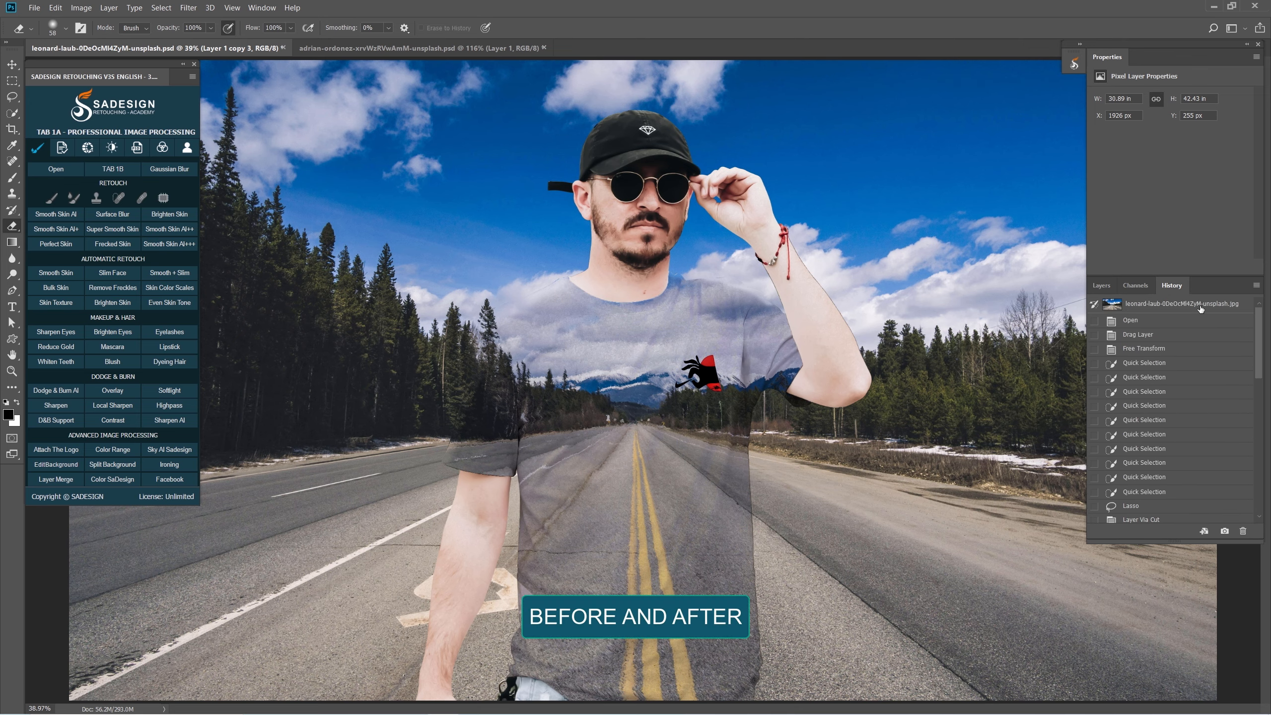
pyautogui.click(1200, 306)
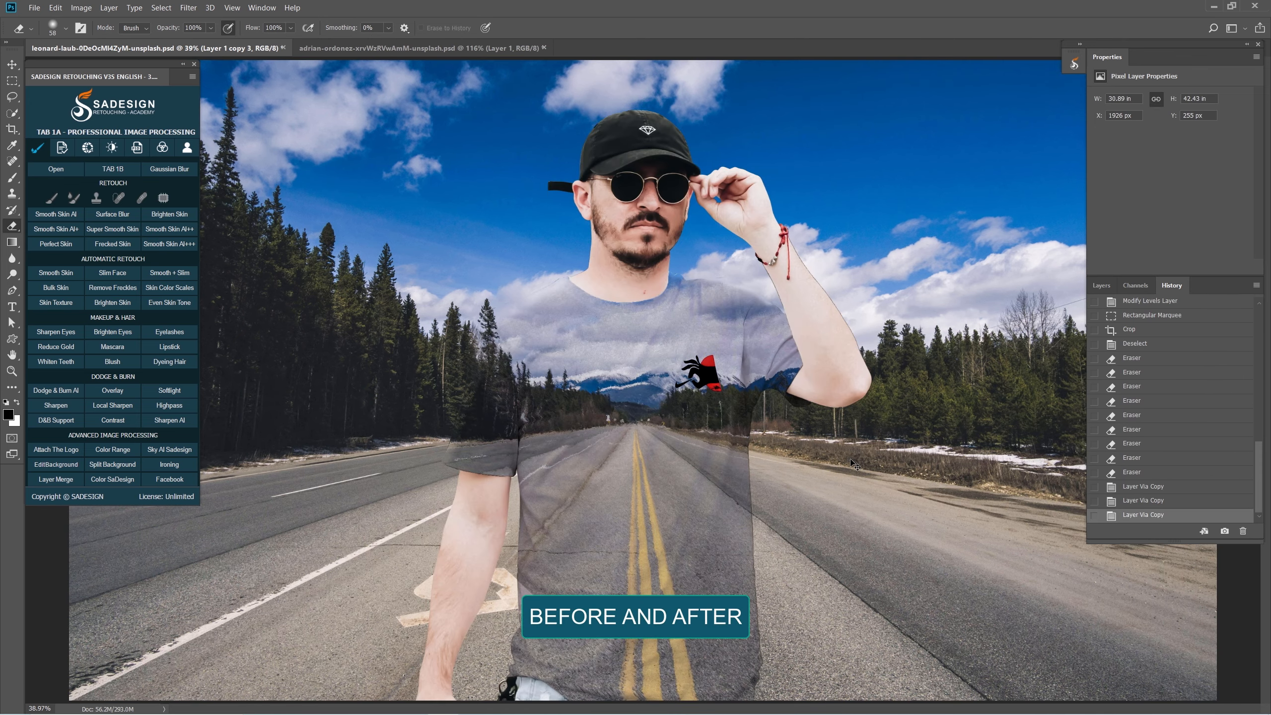